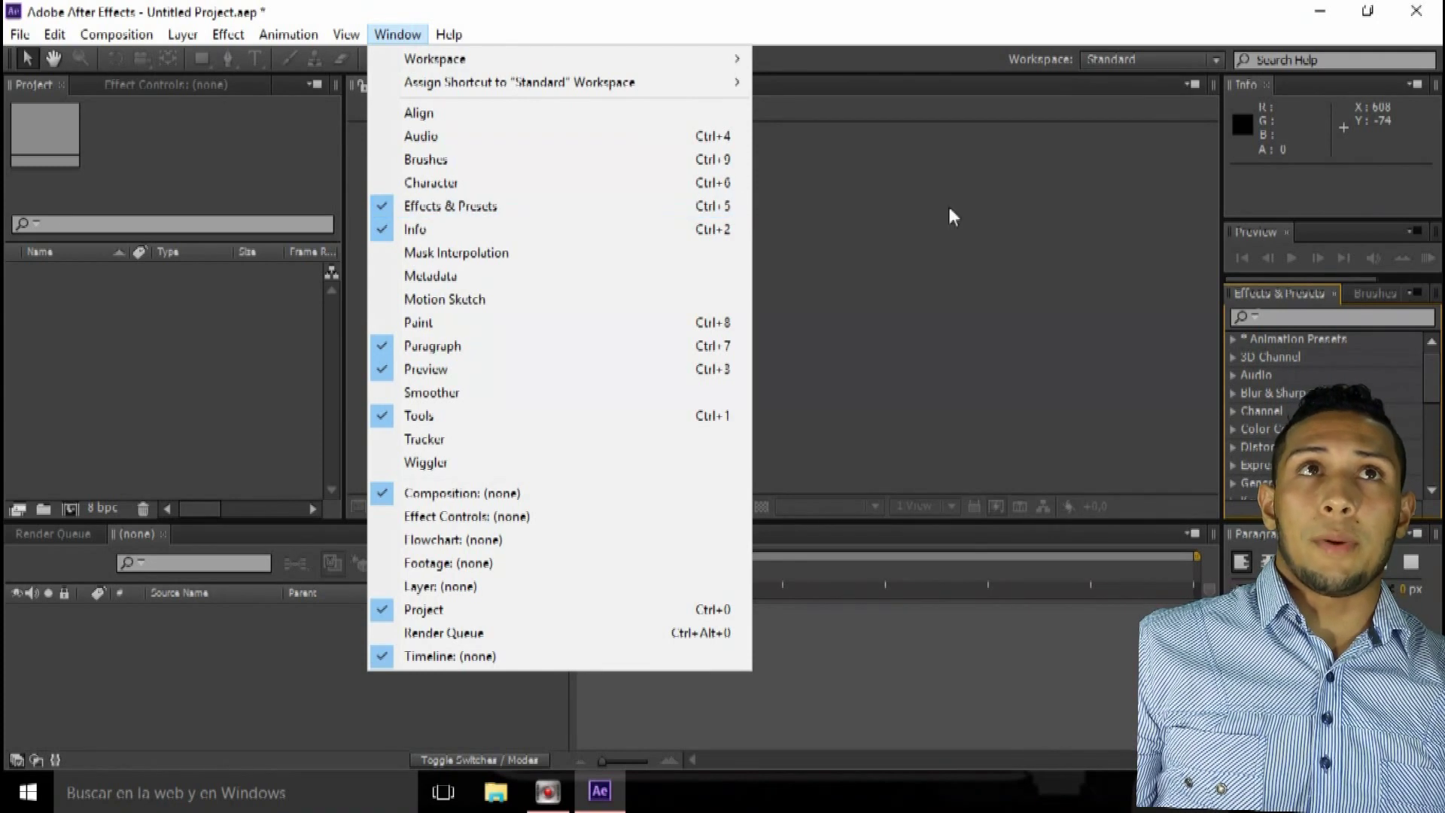
Import the clip 20160527_145210.mp4 from the desktop into the project and create a composition from it
left_click(413, 18)
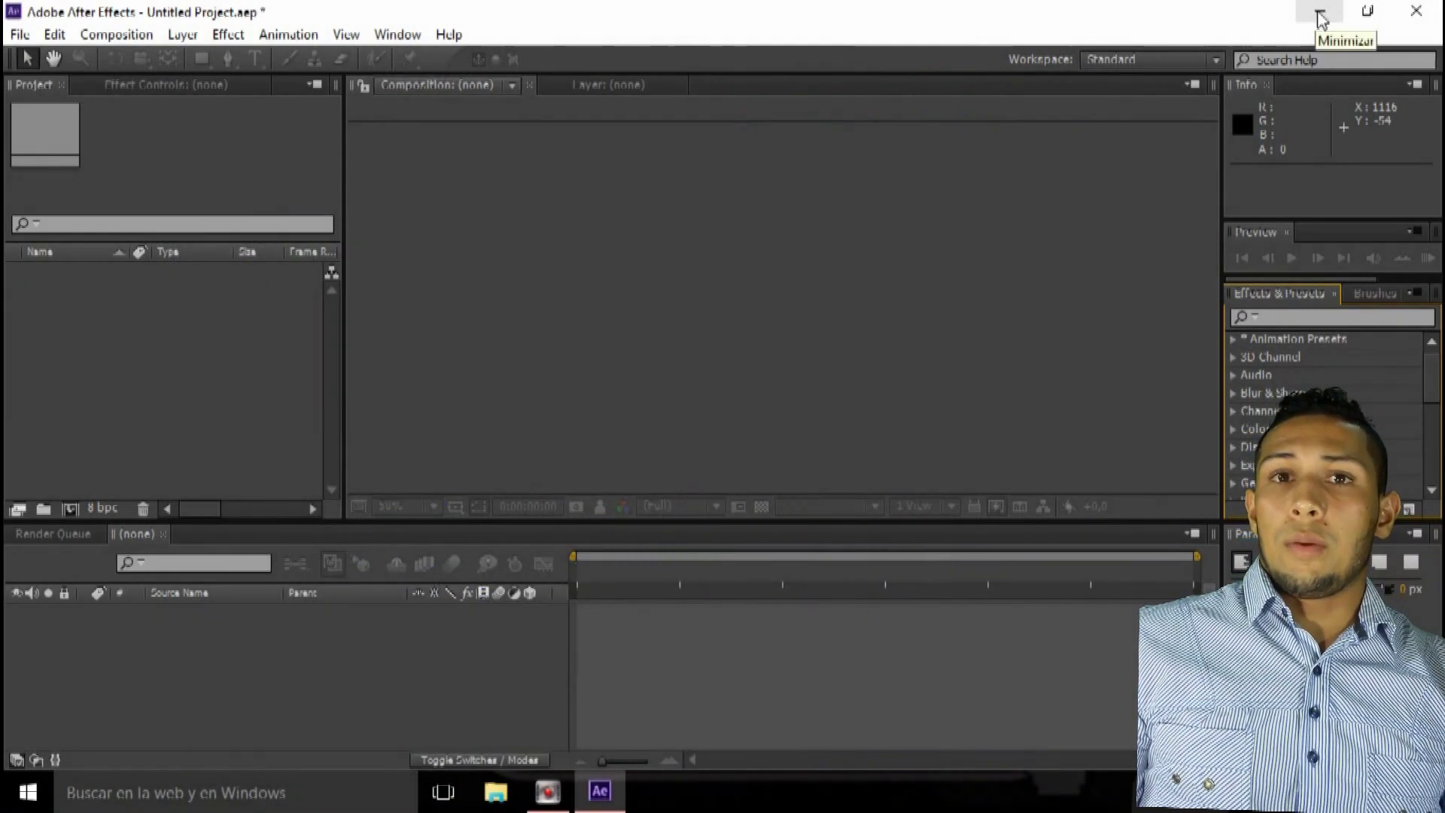
left_click(1321, 14)
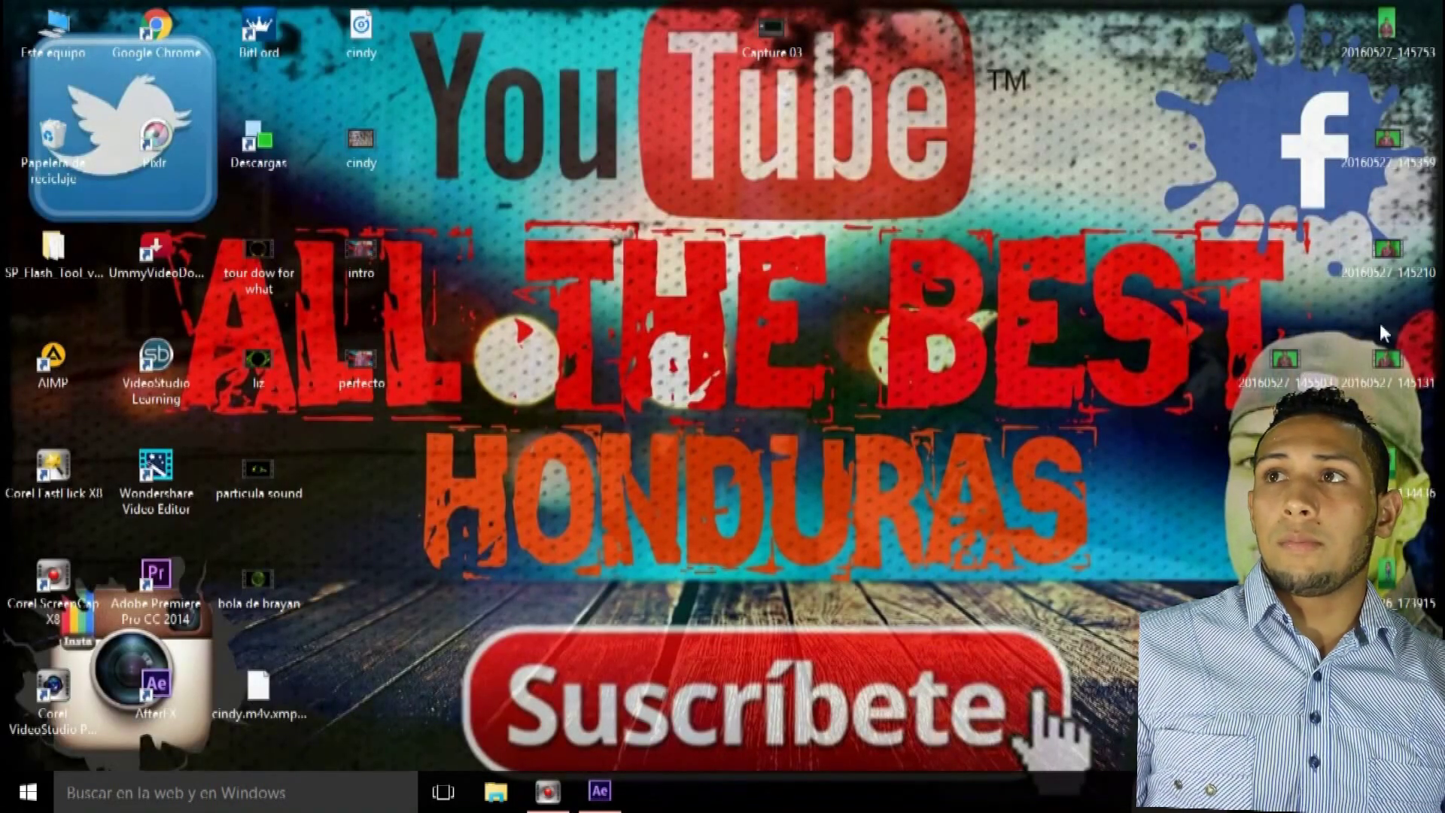
left_click_drag(1382, 254, 83, 349)
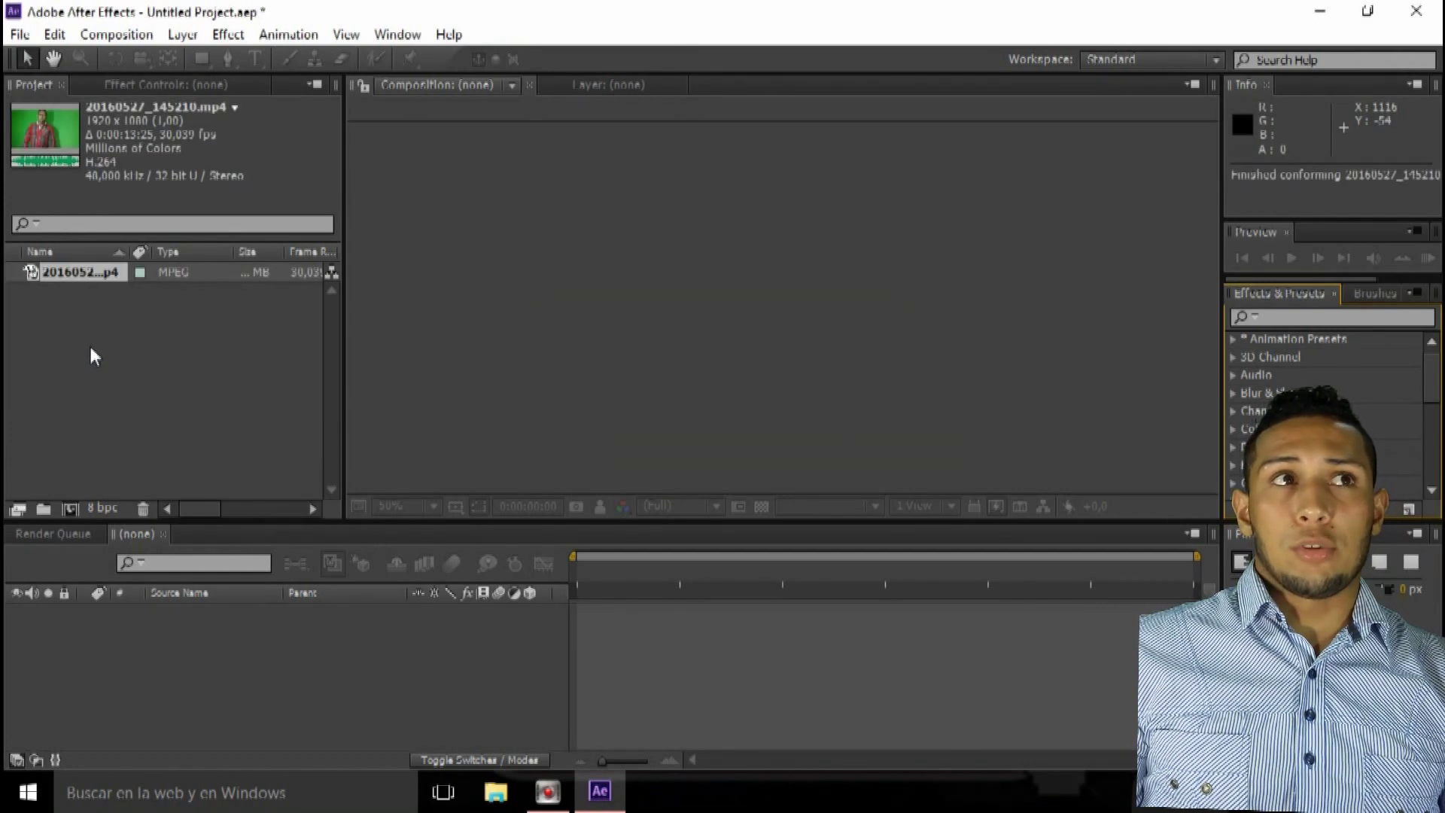
left_click_drag(83, 273, 133, 612)
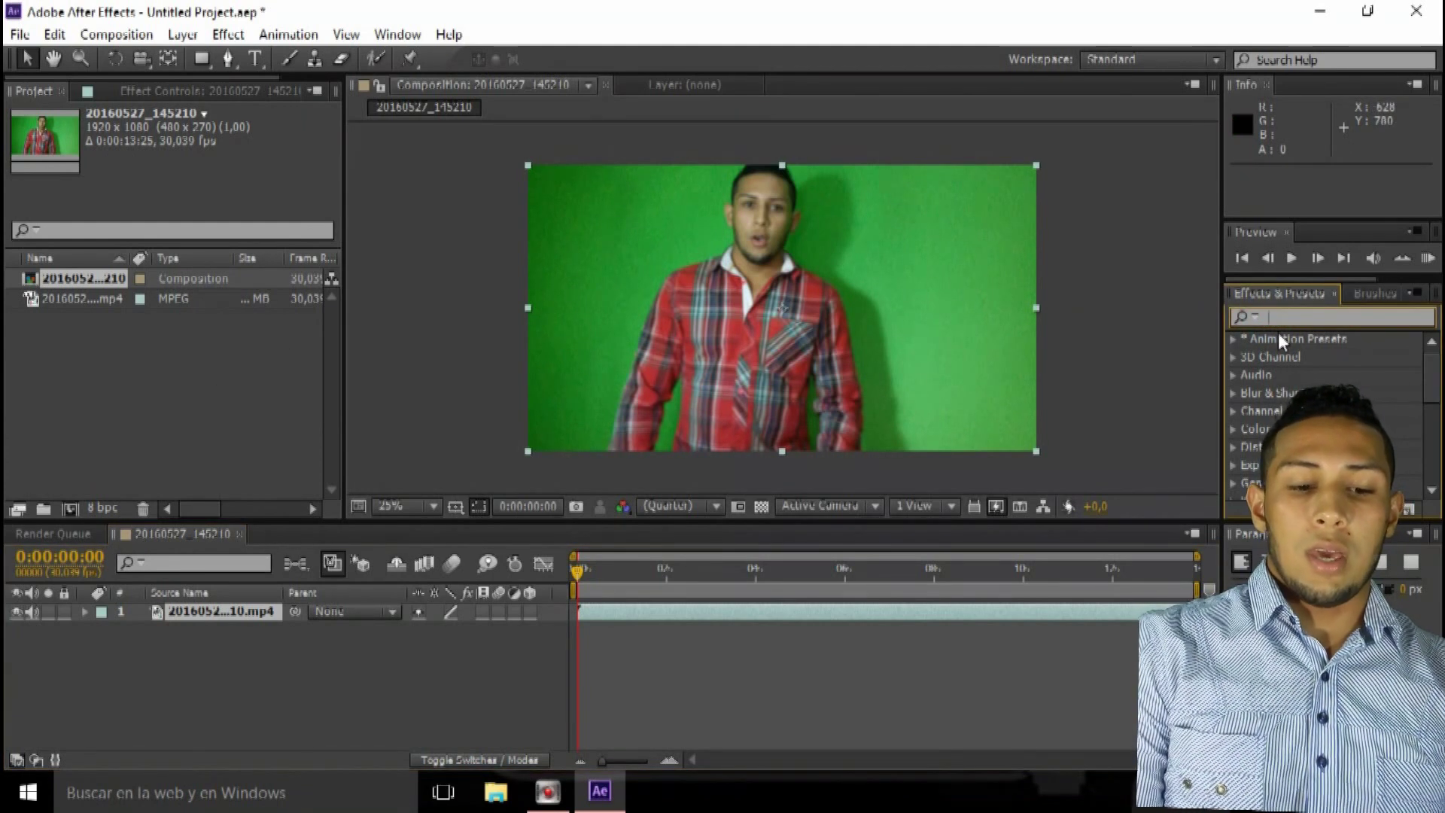
Search the effects for "keyl" and apply Keylight (1.2) to the green-screen clip
type("key")
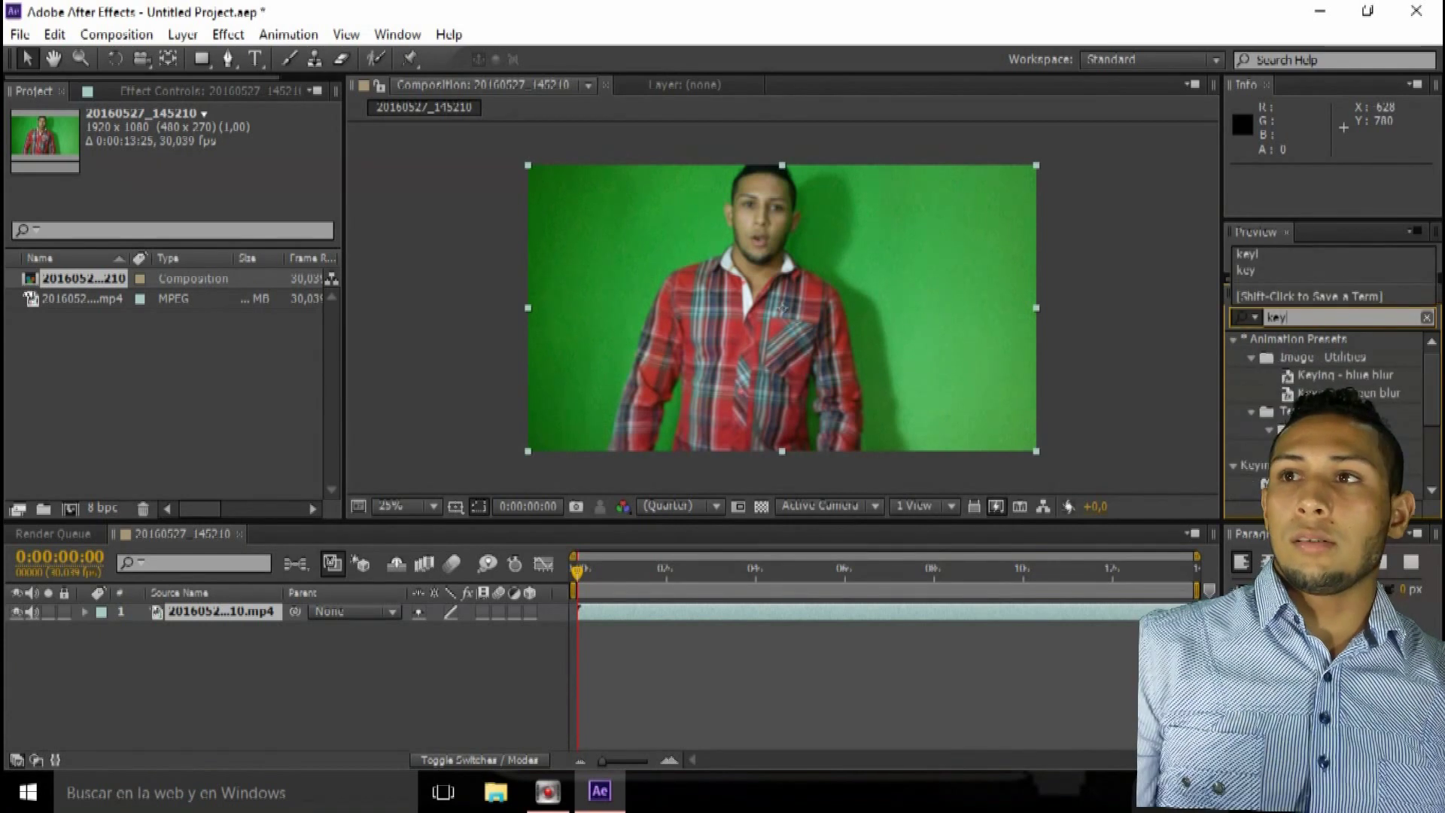
left_click(1429, 389)
type("yl")
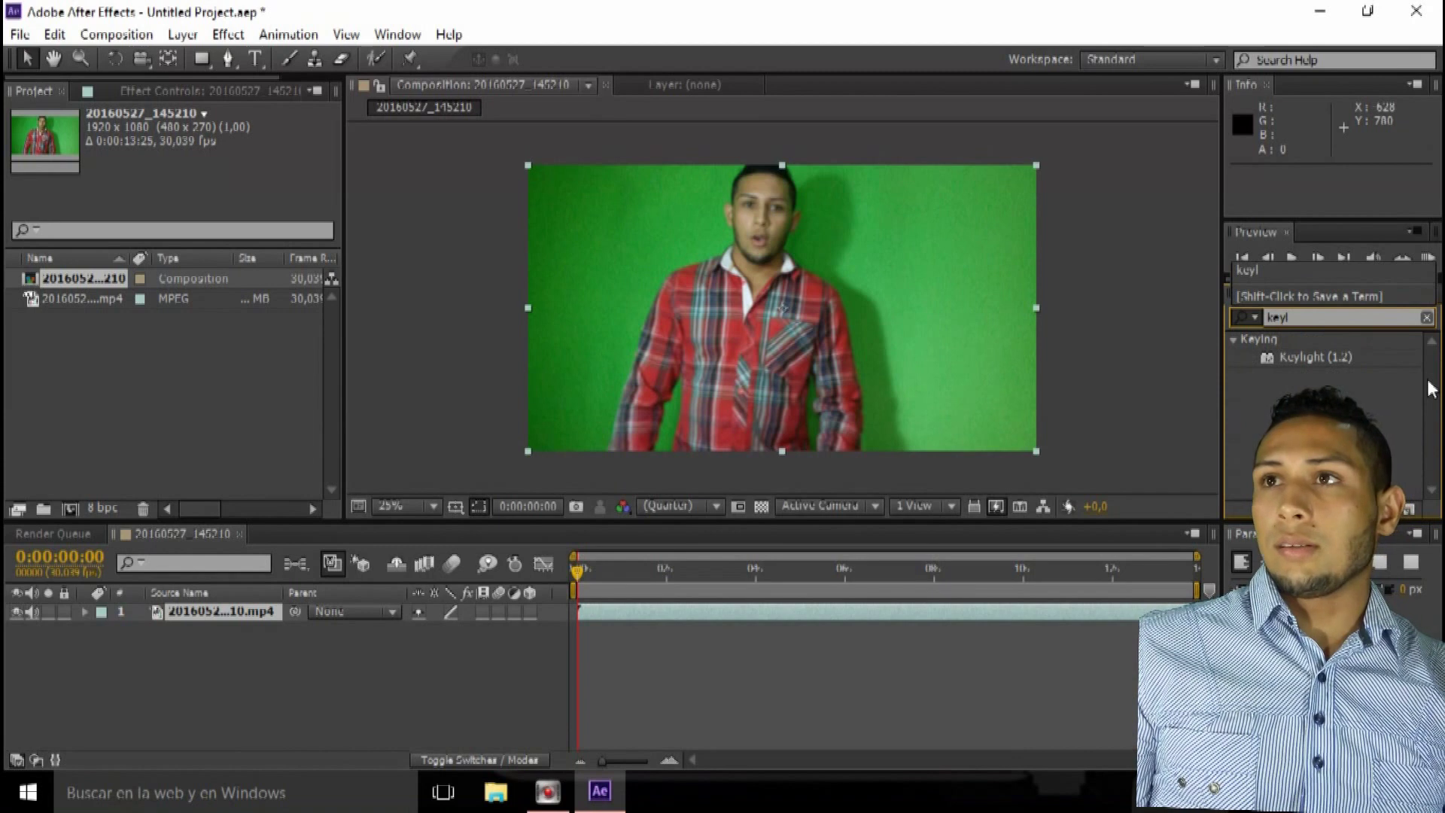
left_click_drag(1309, 366, 758, 276)
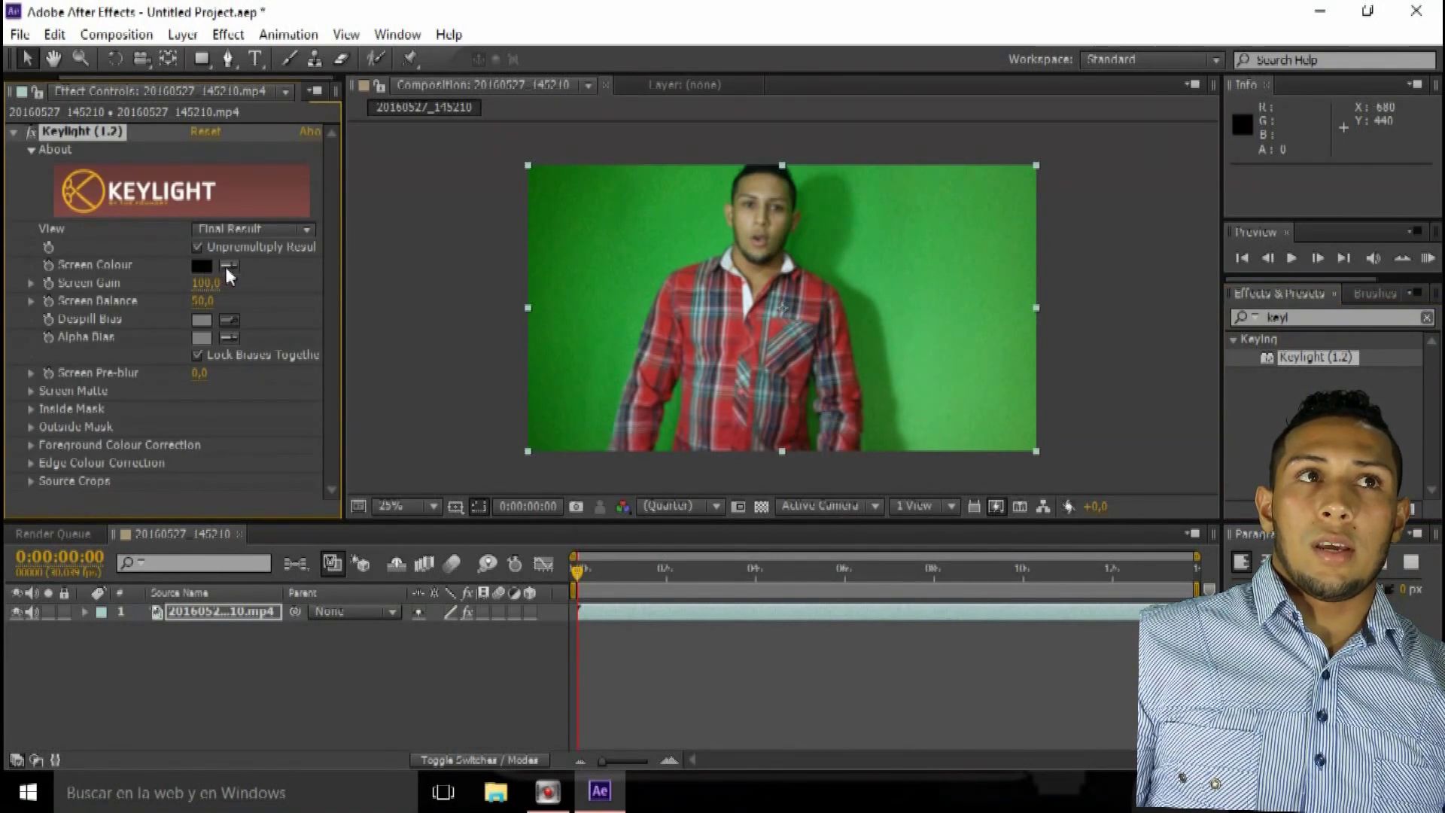
Try sampling Keylight's Screen Colour from the wall on either side of the man, undoing each sample
left_click(228, 267)
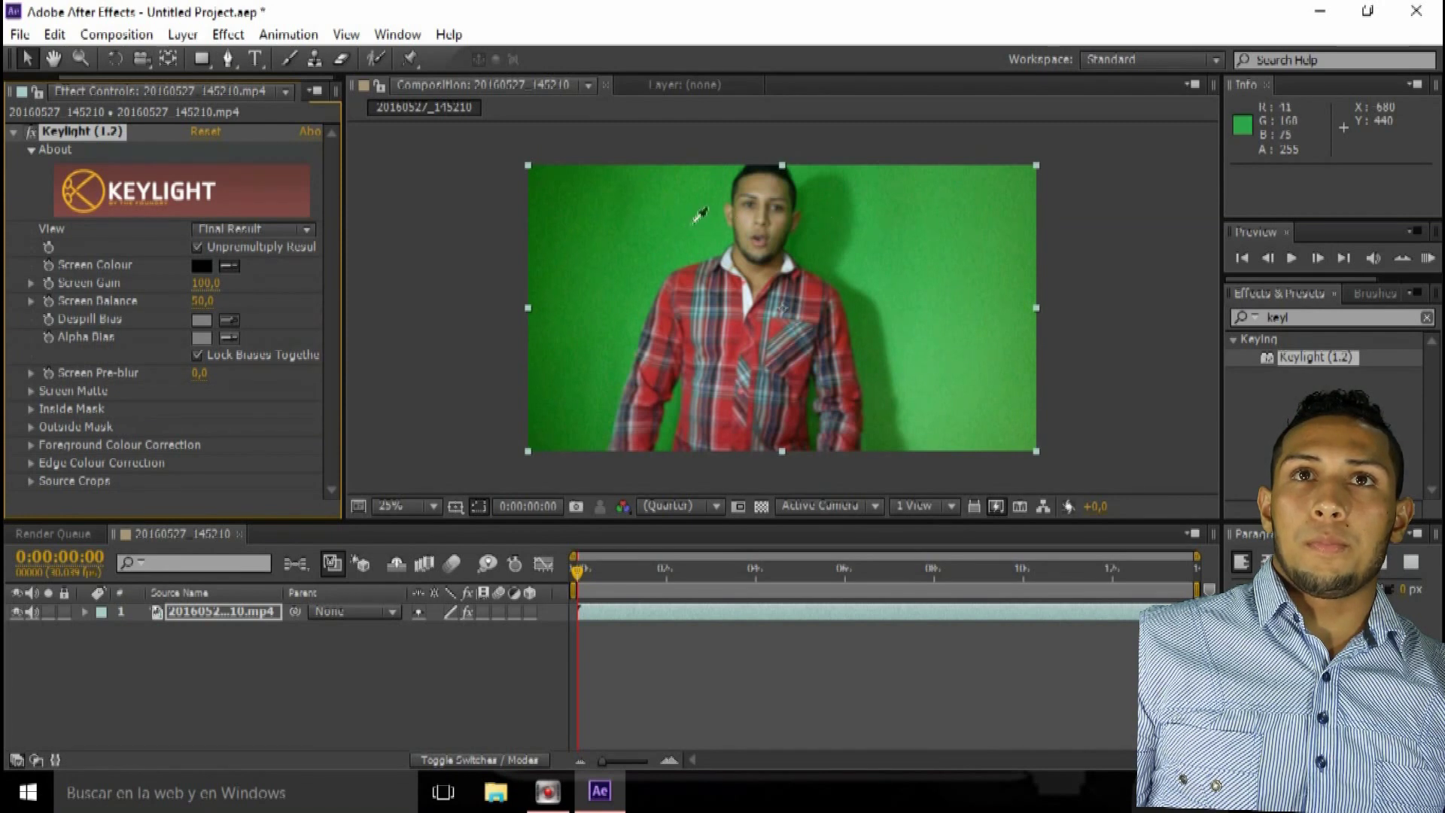
left_click(689, 223)
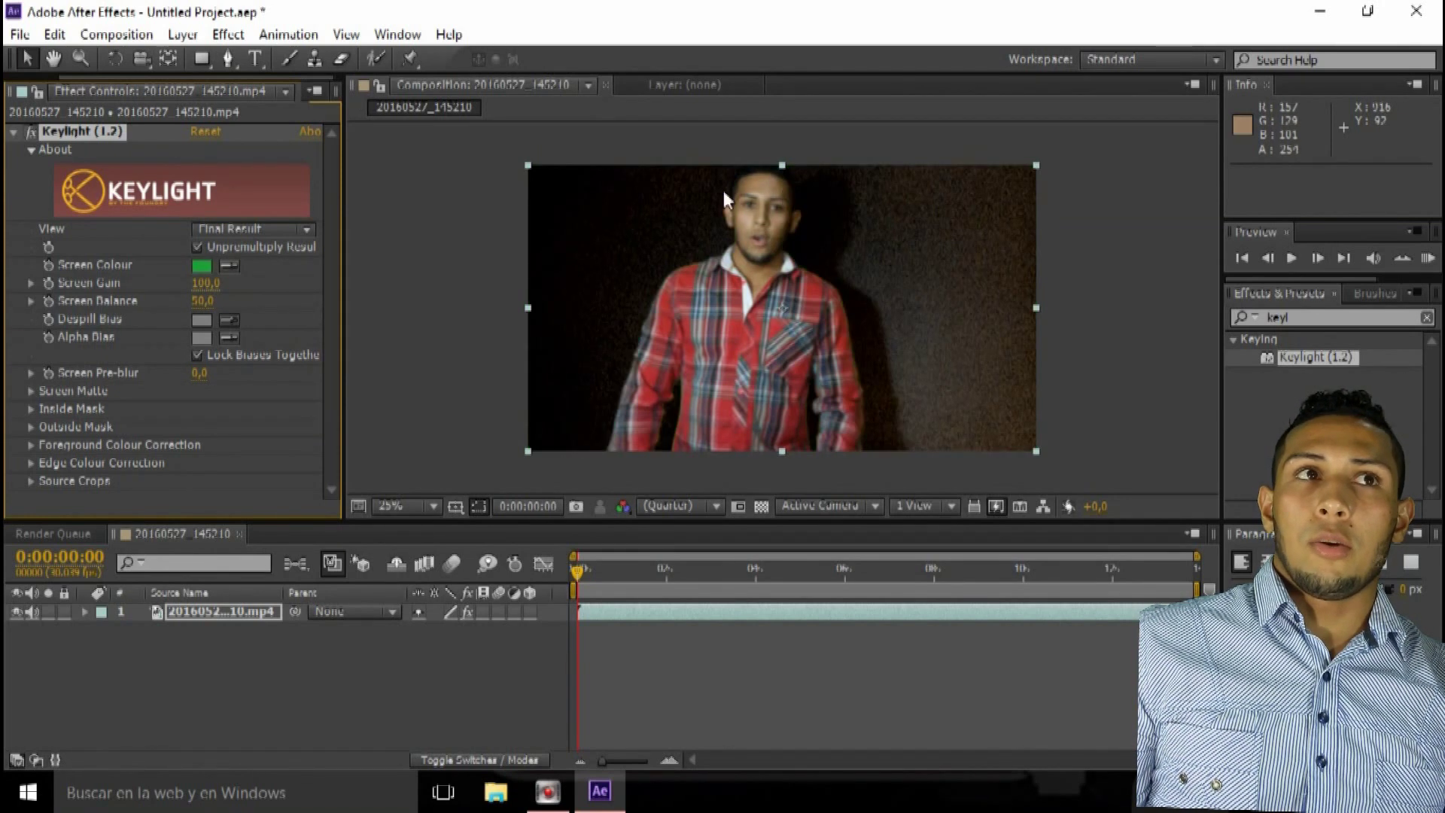
key("ctrl+z")
left_click(230, 264)
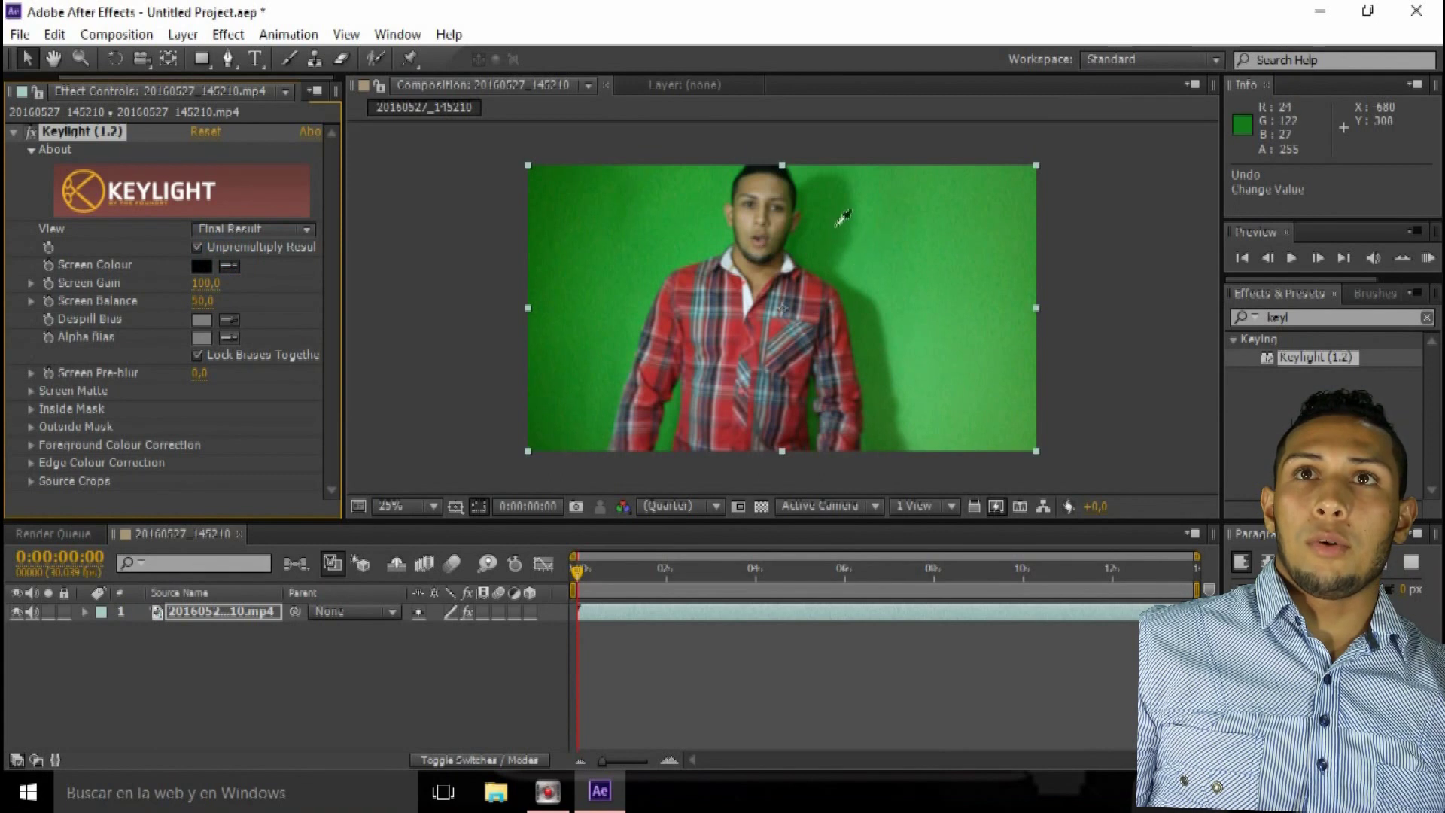
left_click(897, 283)
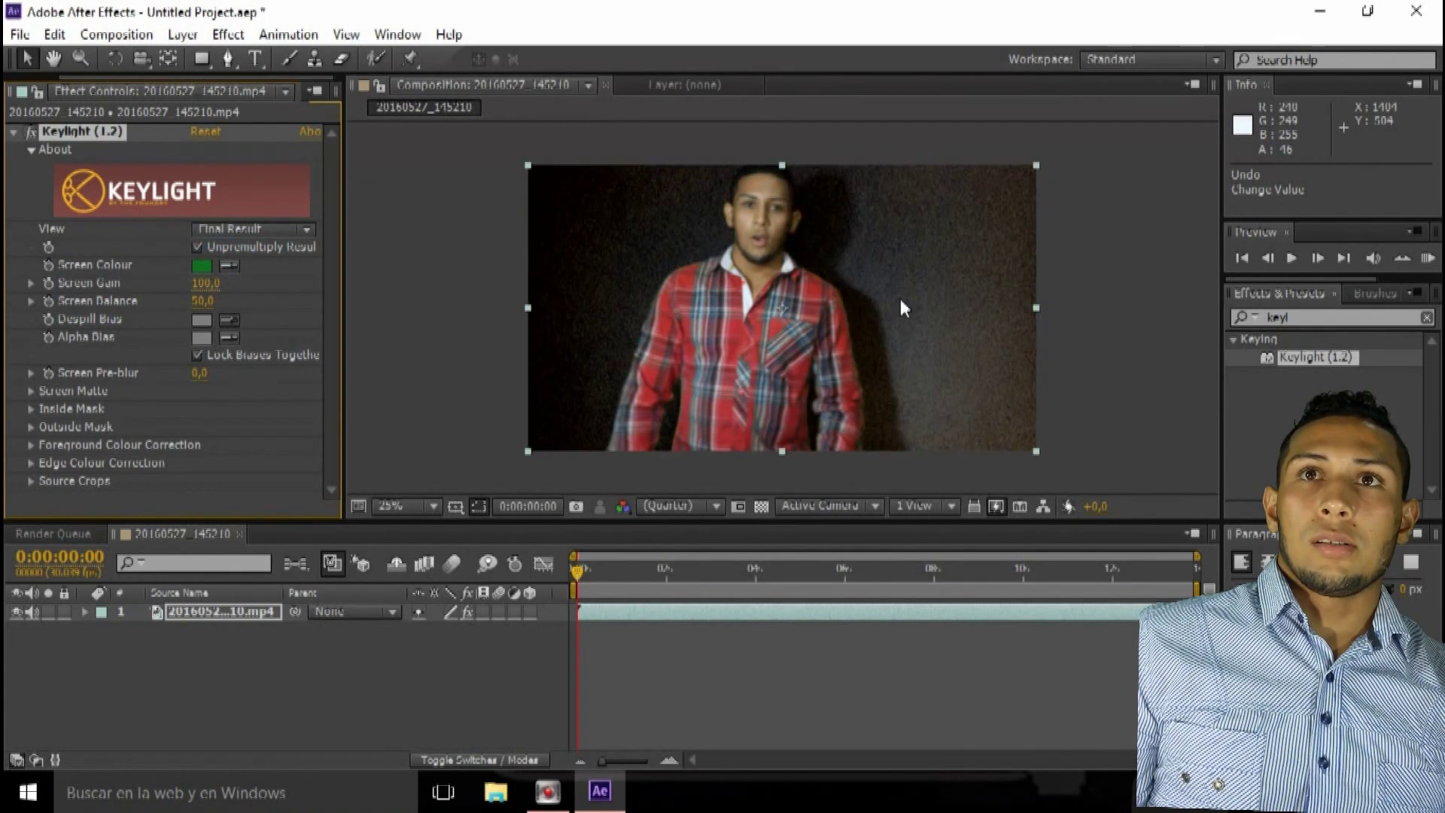
key("ctrl+z")
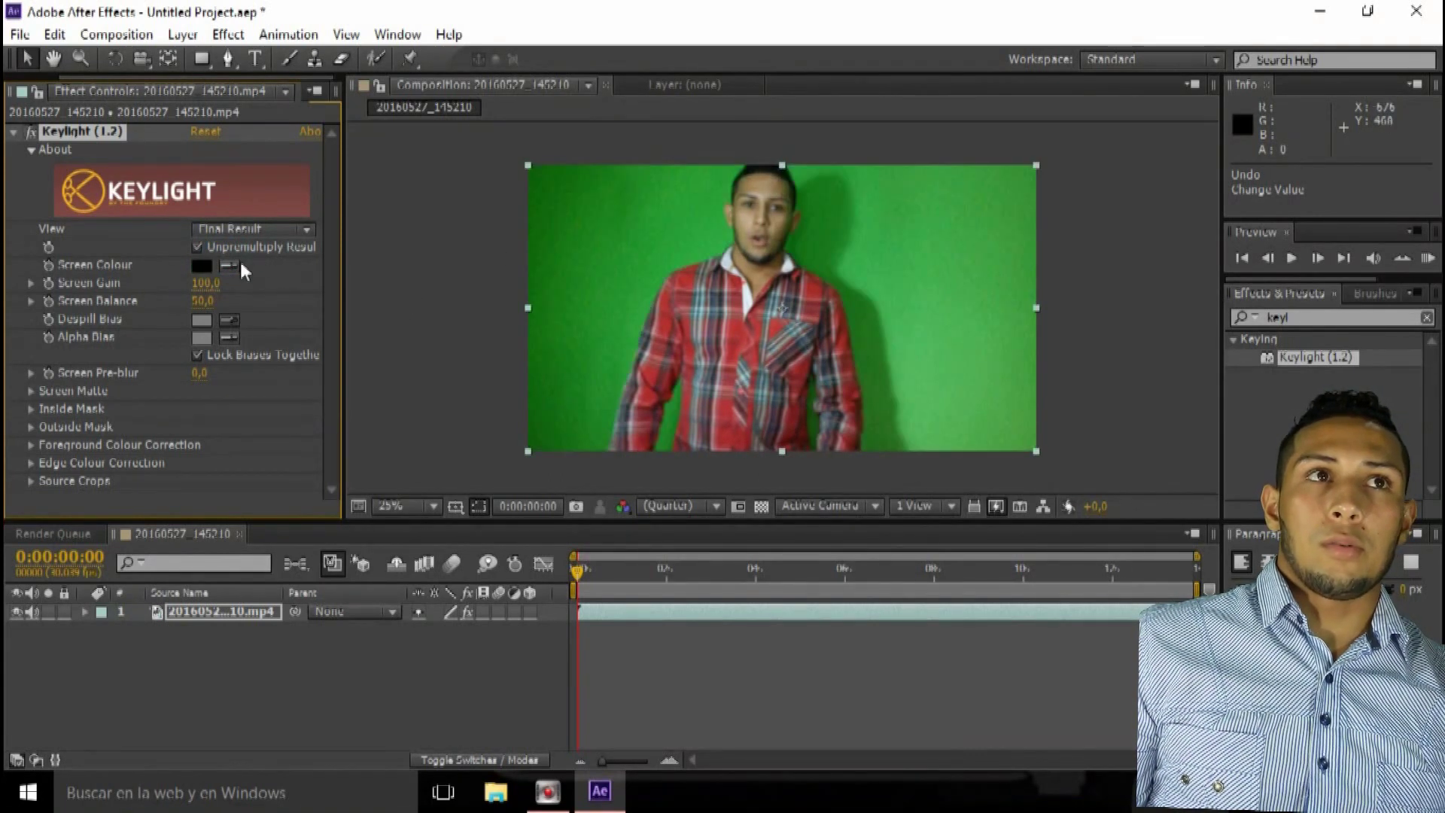
Sample the lighter green wall beside the man's shadow as Screen Colour and set Screen Gain to 87
left_click(948, 304)
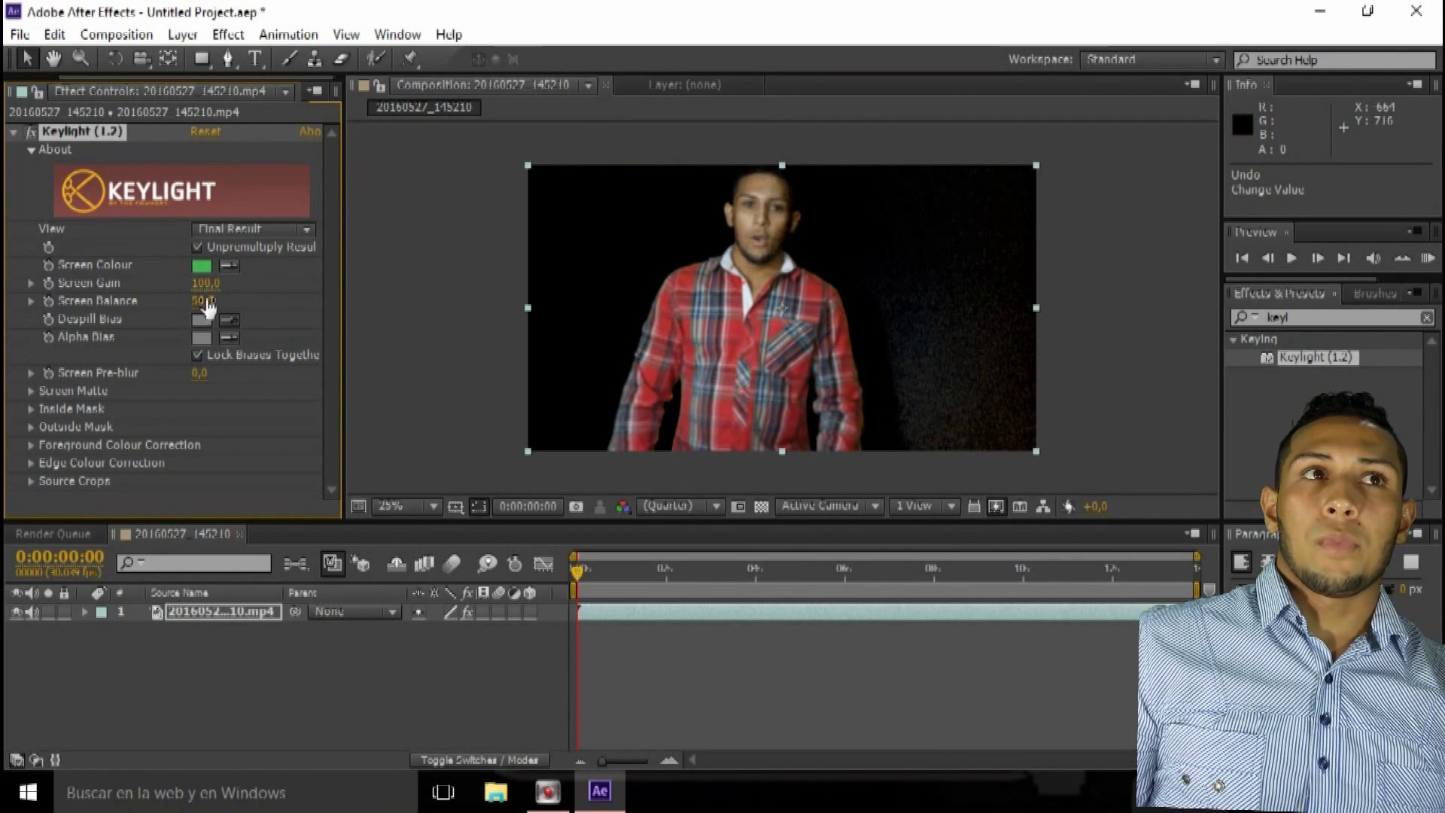
left_click(30, 391)
left_click(205, 381)
left_click_drag(203, 237, 238, 242)
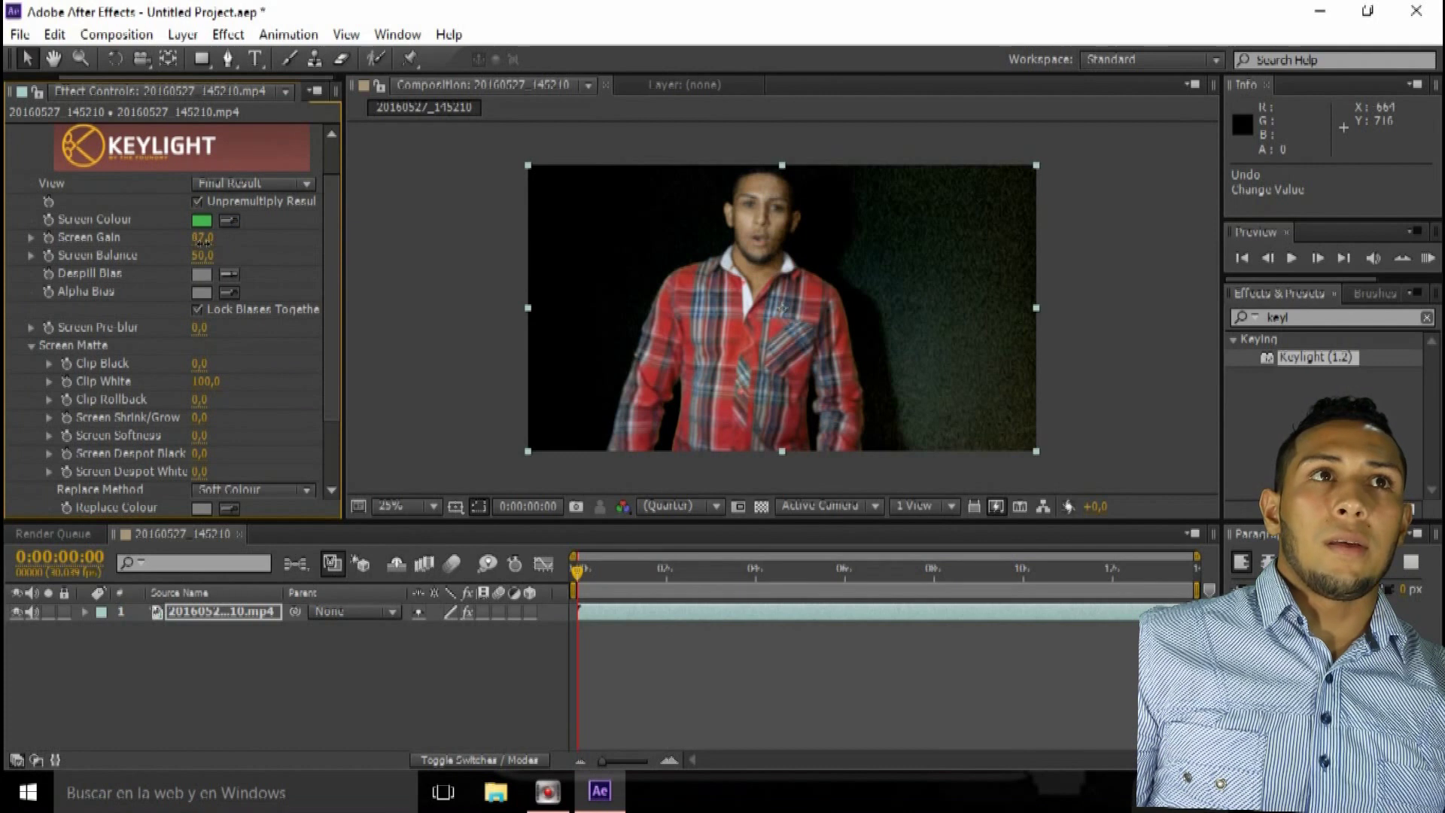
Switch the Keylight view to Screen Matte and set Screen Gain to 122 and Screen Balance to 41
left_click(250, 184)
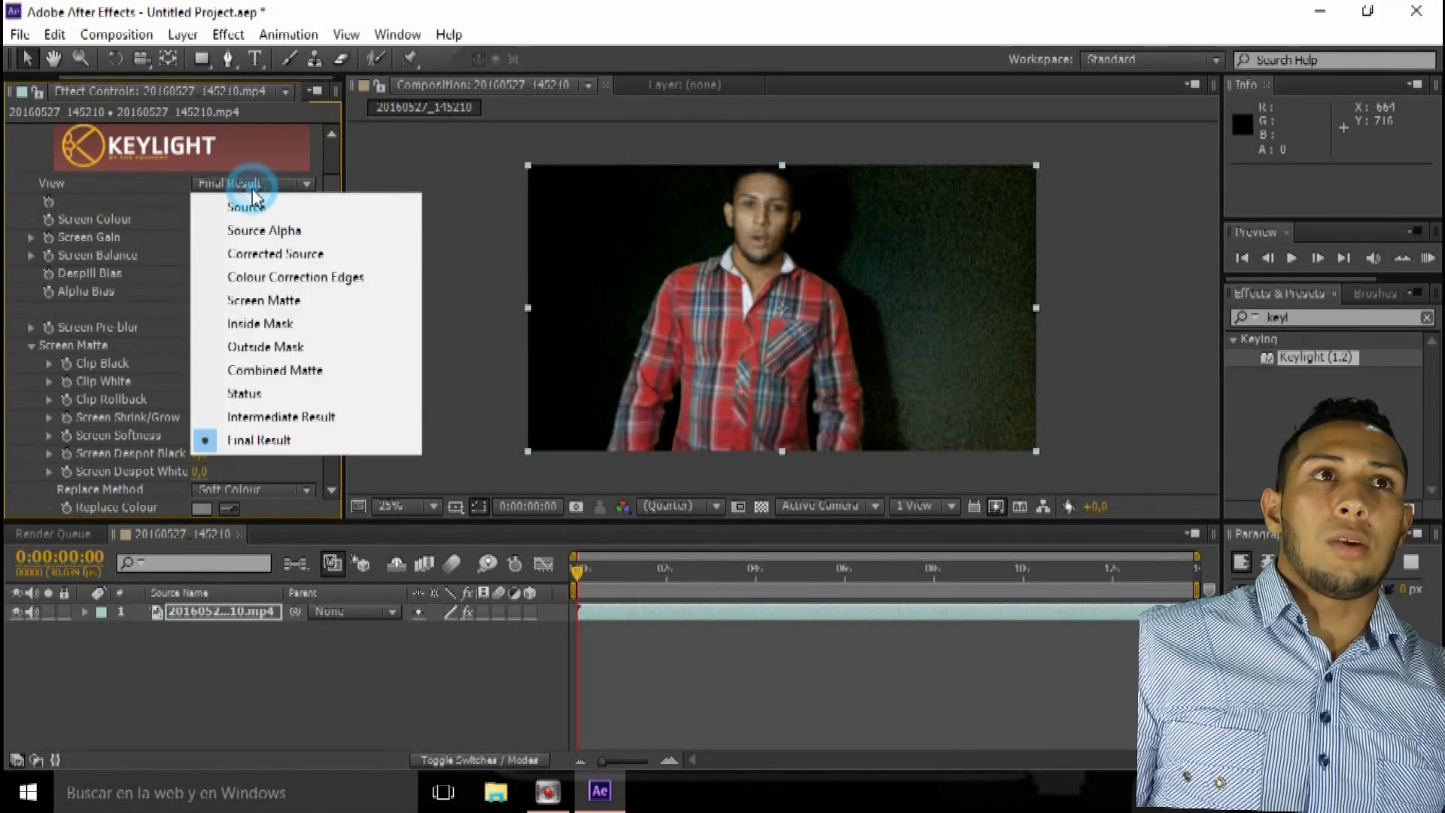
left_click(263, 300)
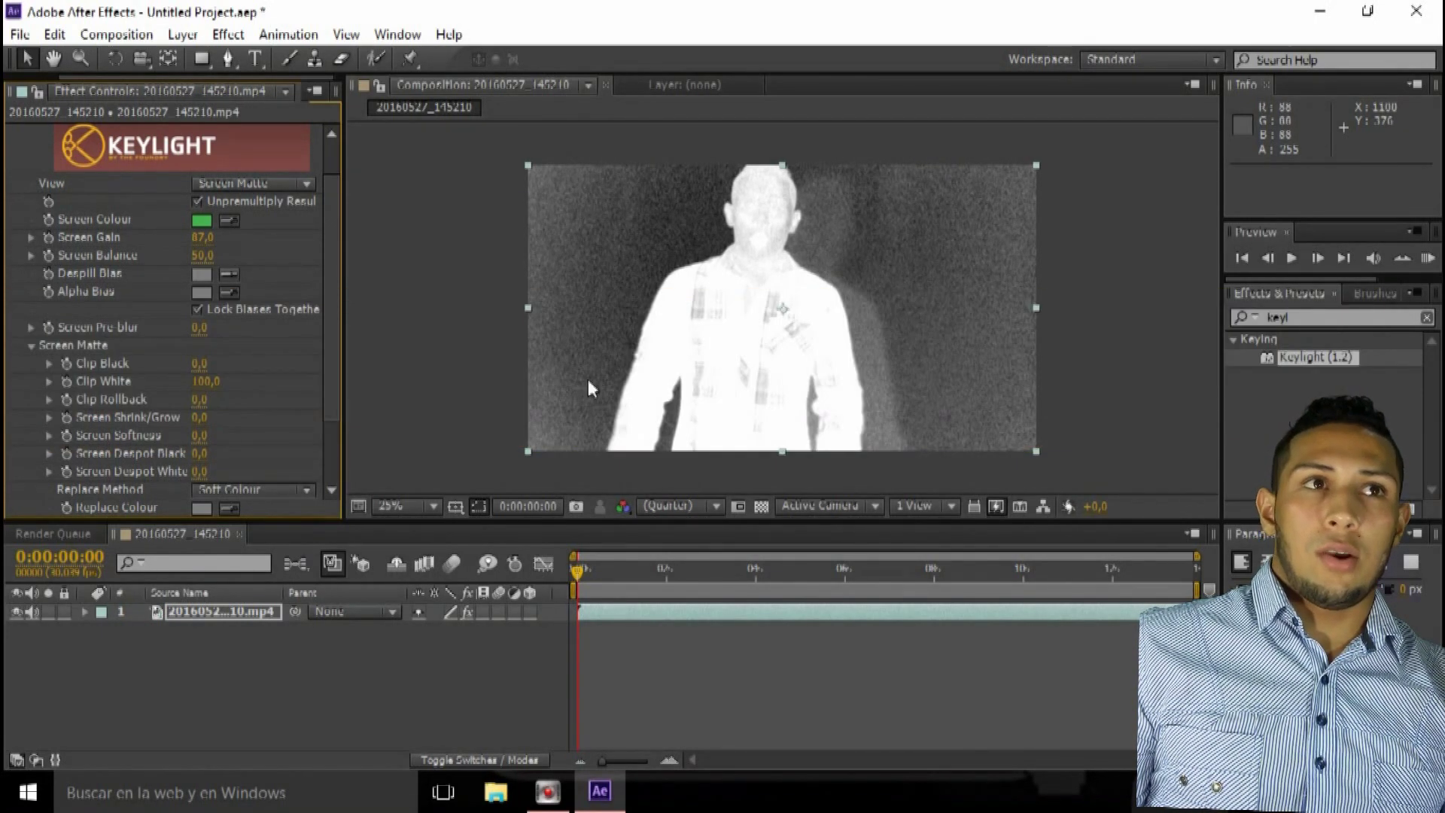
left_click_drag(203, 237, 256, 250)
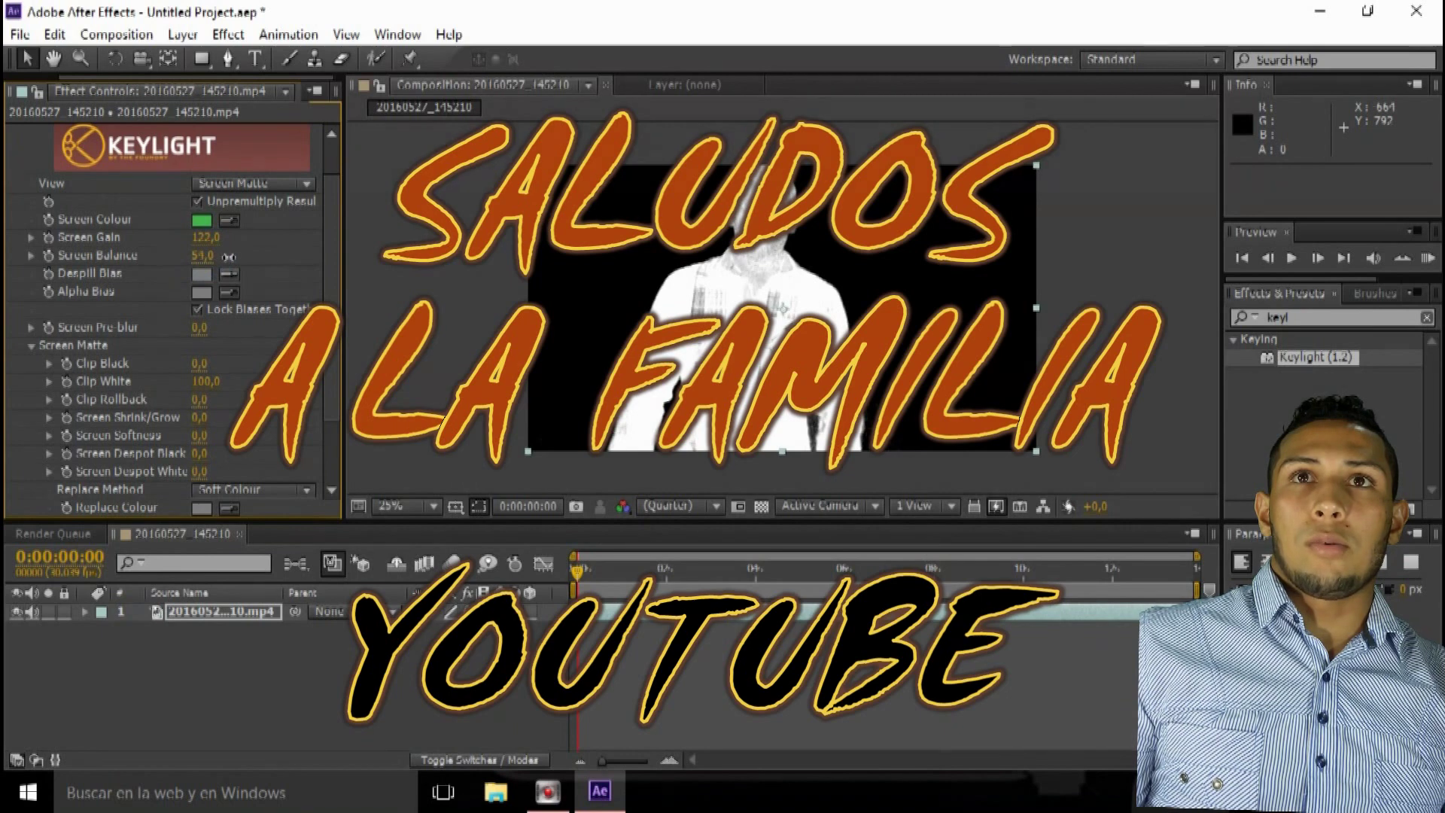
left_click_drag(228, 256, 201, 260)
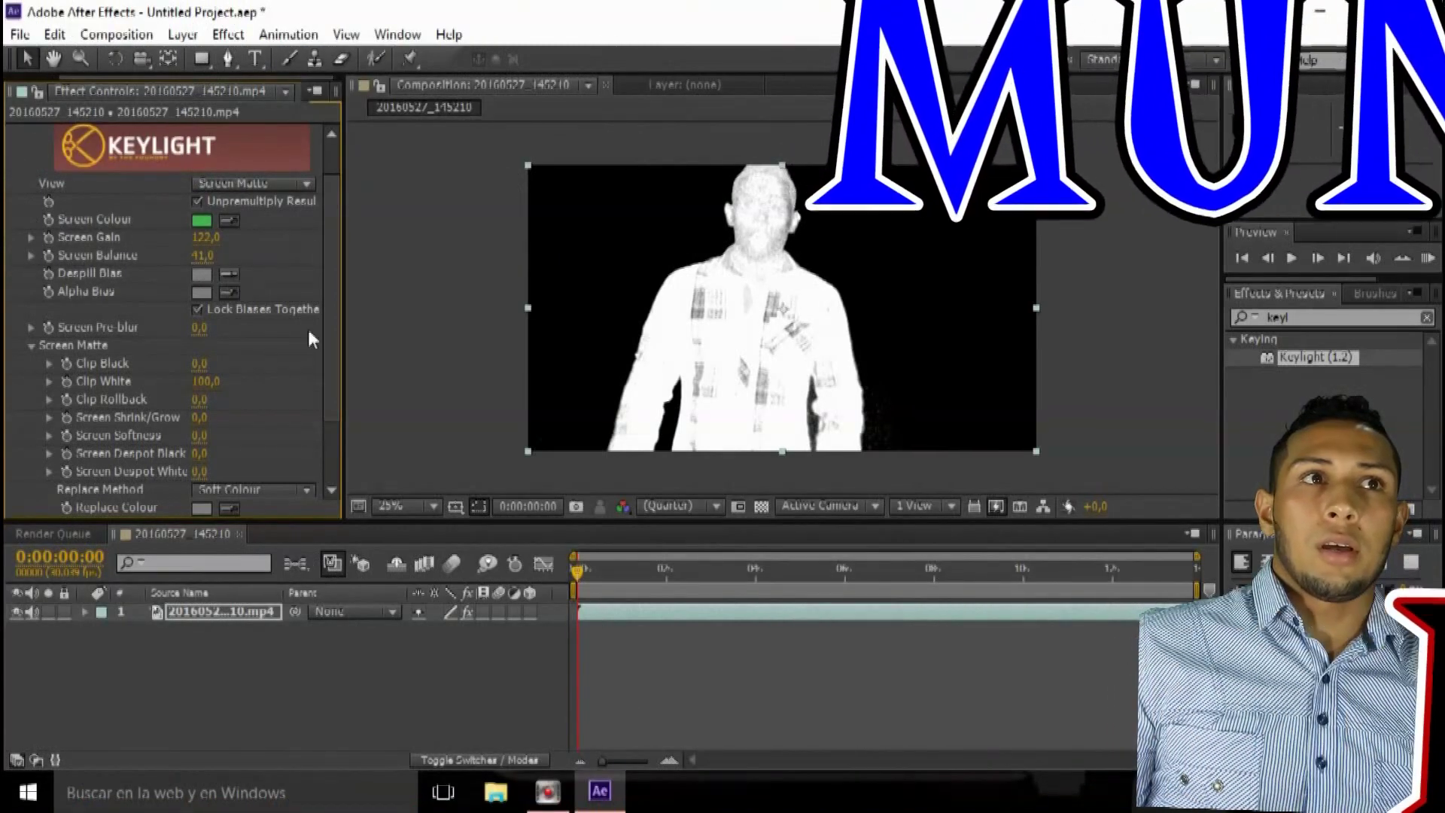
Set Clip White in the Screen Matte settings to 1
left_click(205, 381)
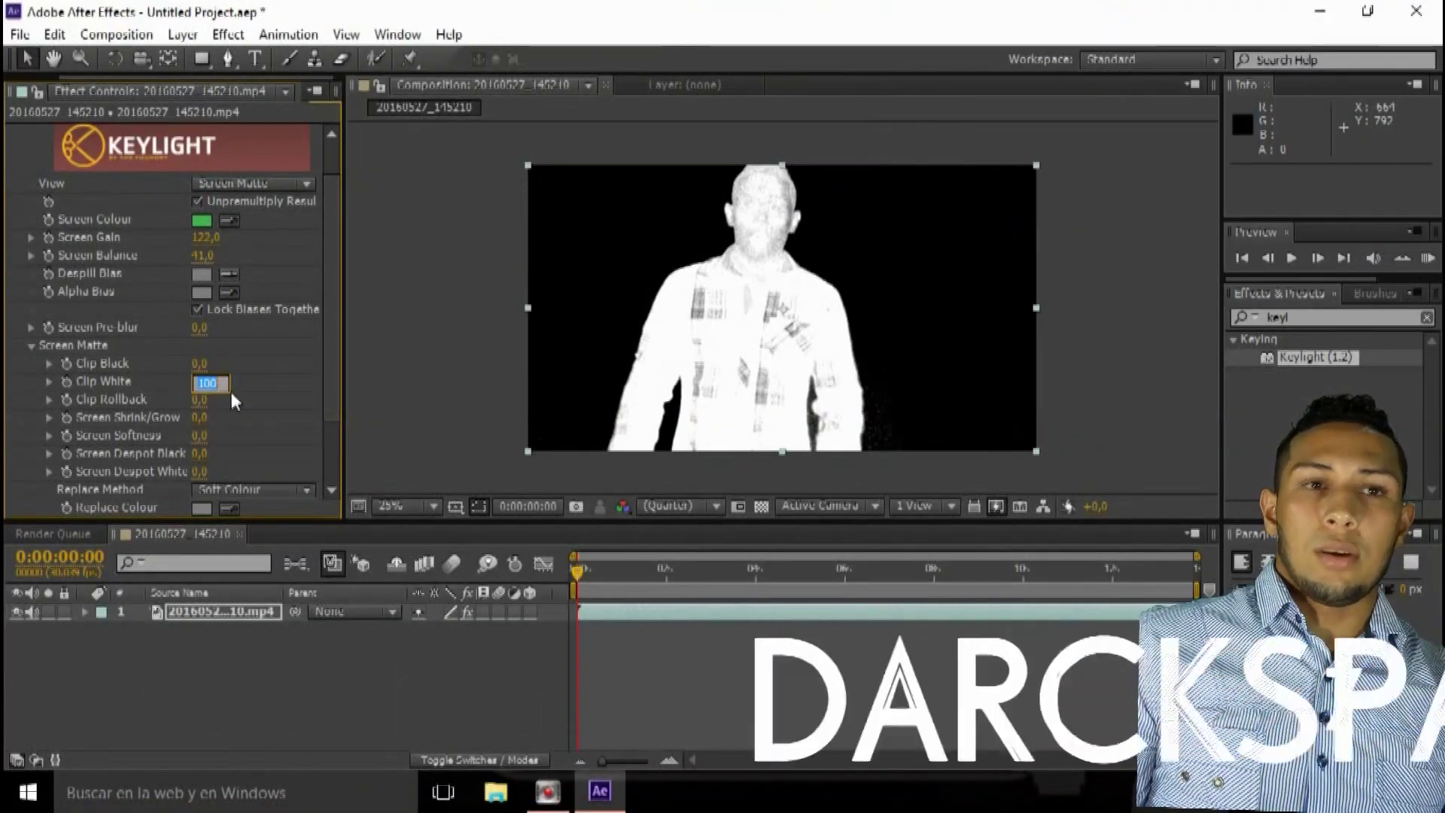
left_click(209, 380)
mouse_move(201, 381)
left_mouse_down()
mouse_move(181, 387)
mouse_move(222, 393)
left_mouse_up()
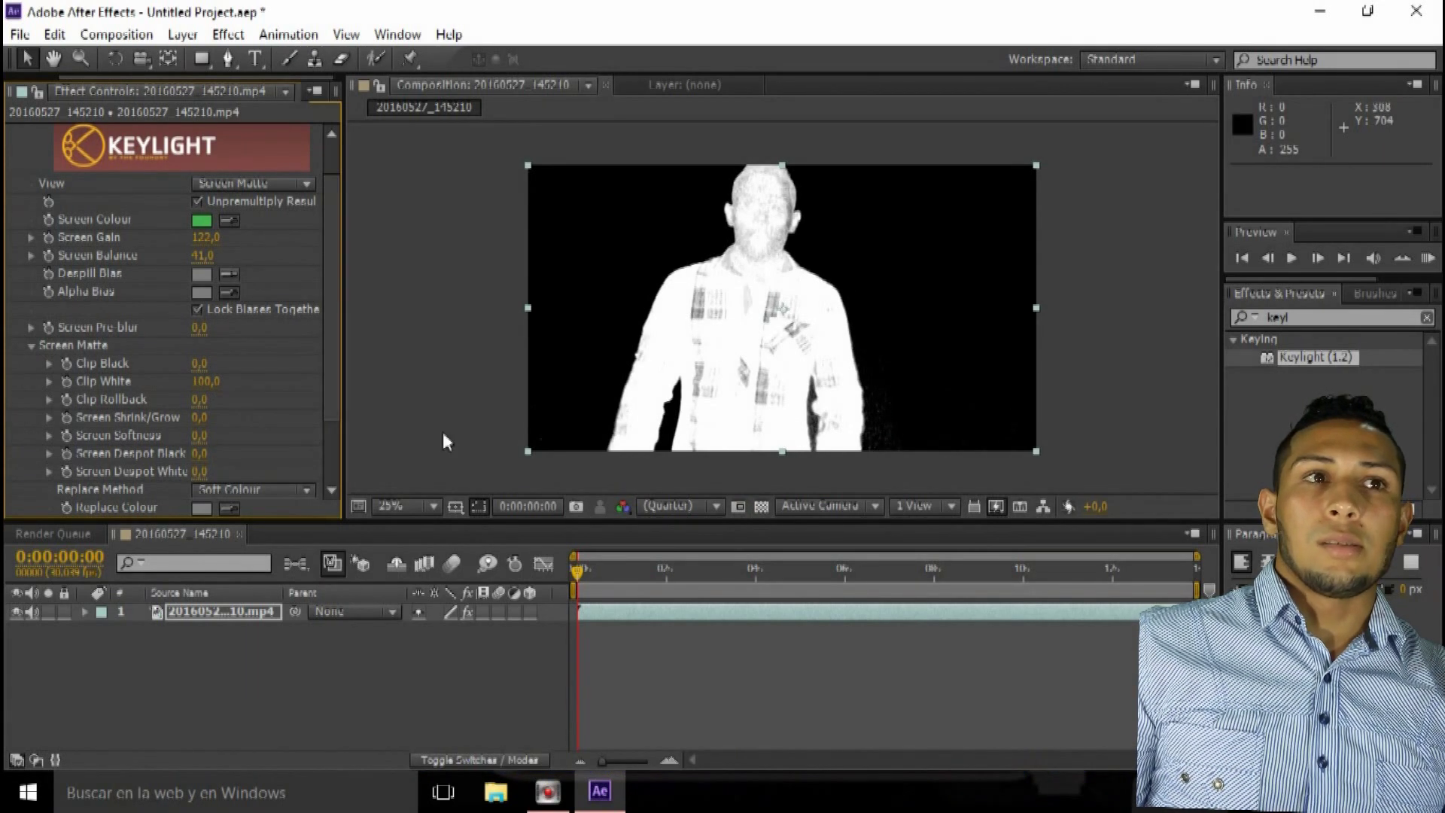
left_click(202, 380)
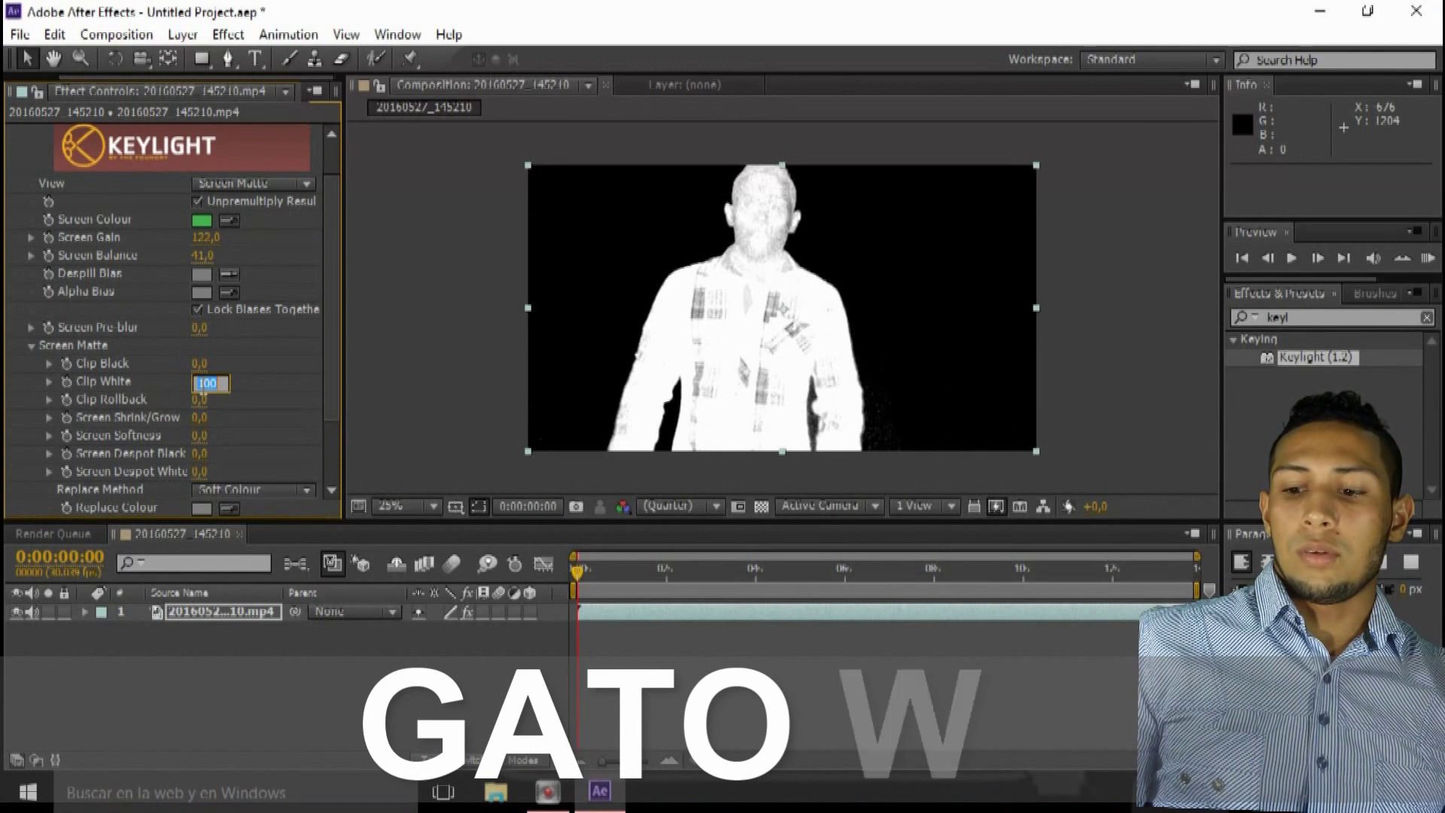
type("1")
key("Return")
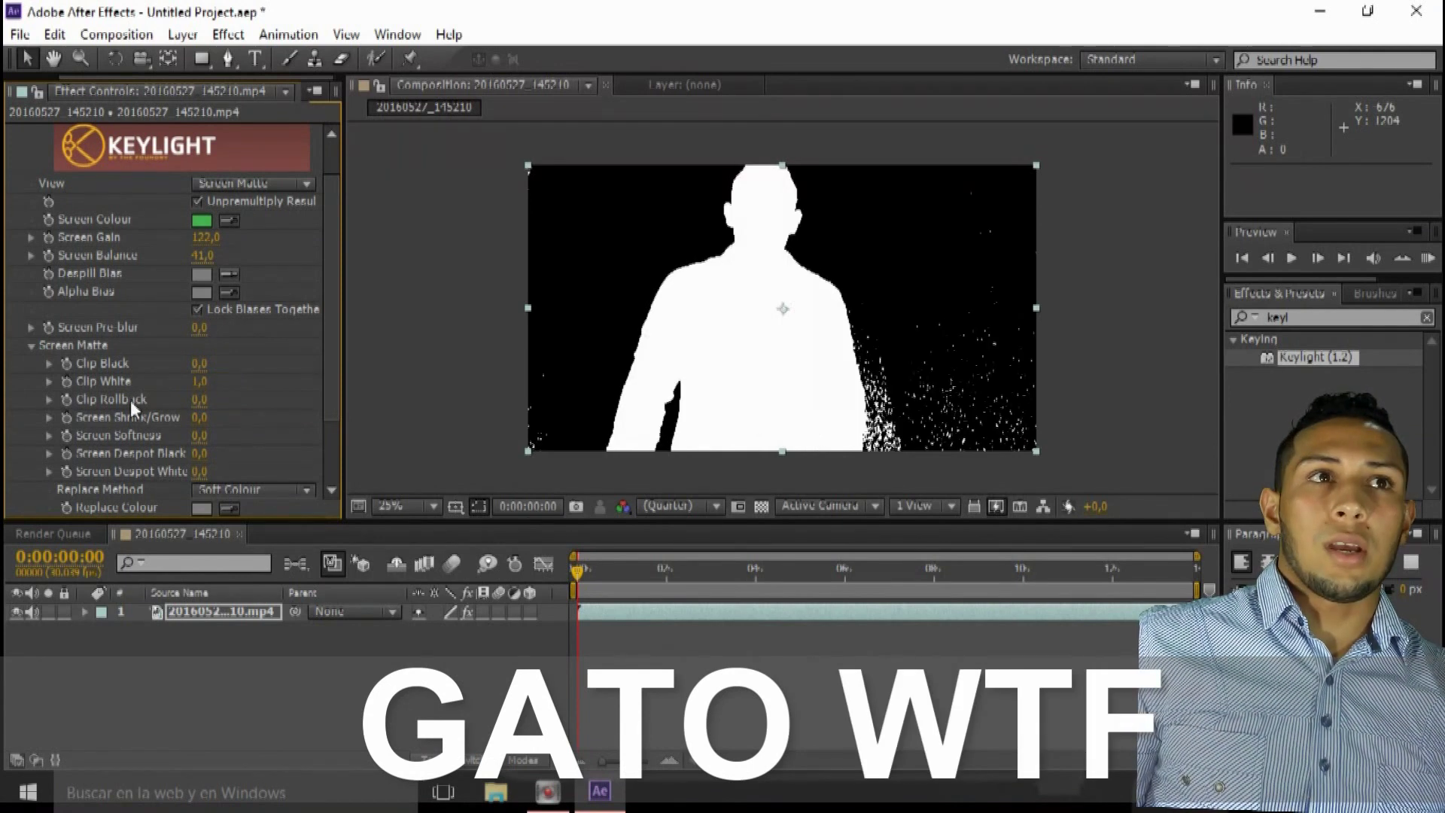
Clean up the matte by setting Clip Black to 28 and Clip White to 36
left_click(200, 381)
left_click_drag(200, 385, 305, 400)
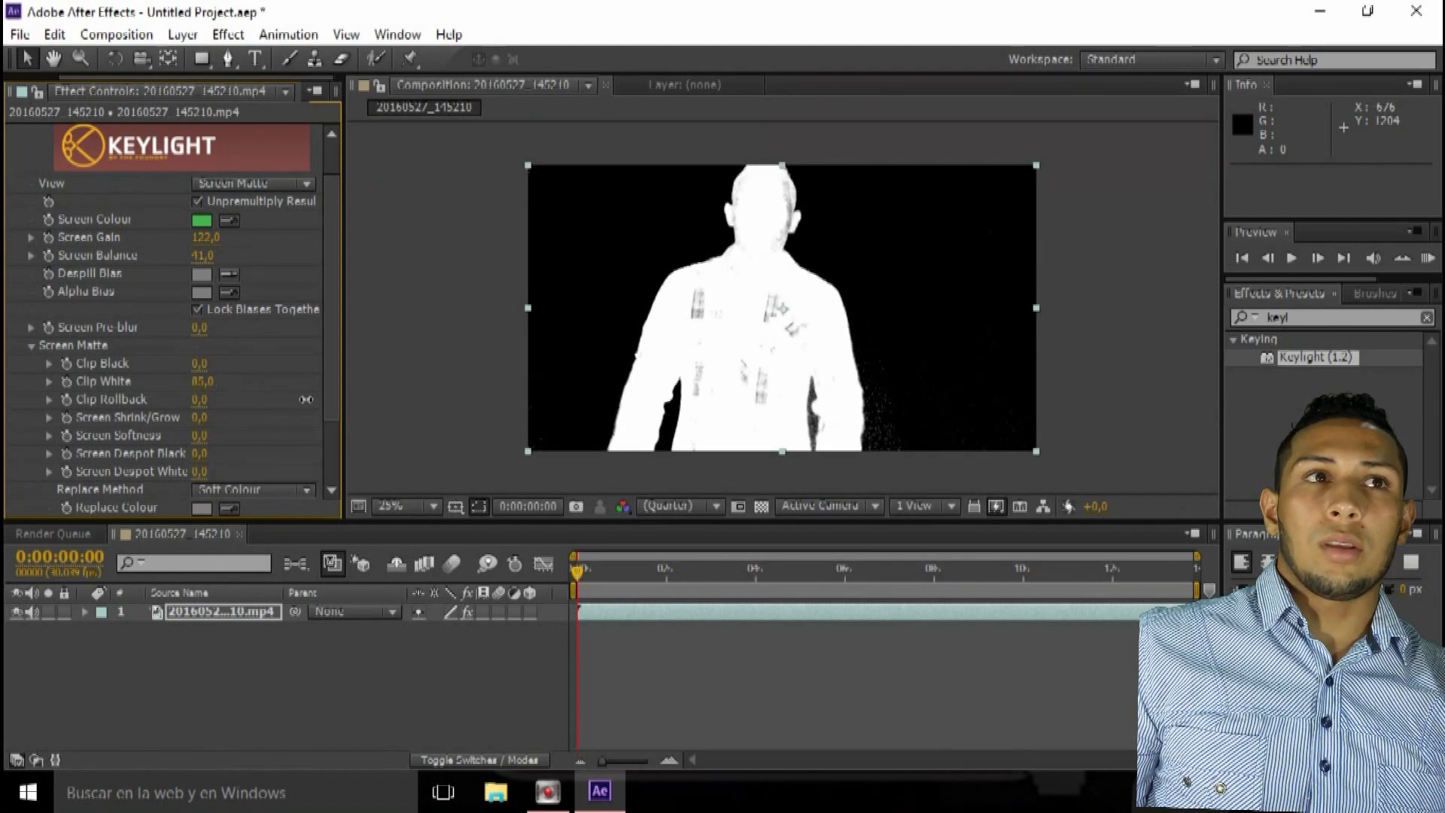
left_click_drag(203, 368, 244, 372)
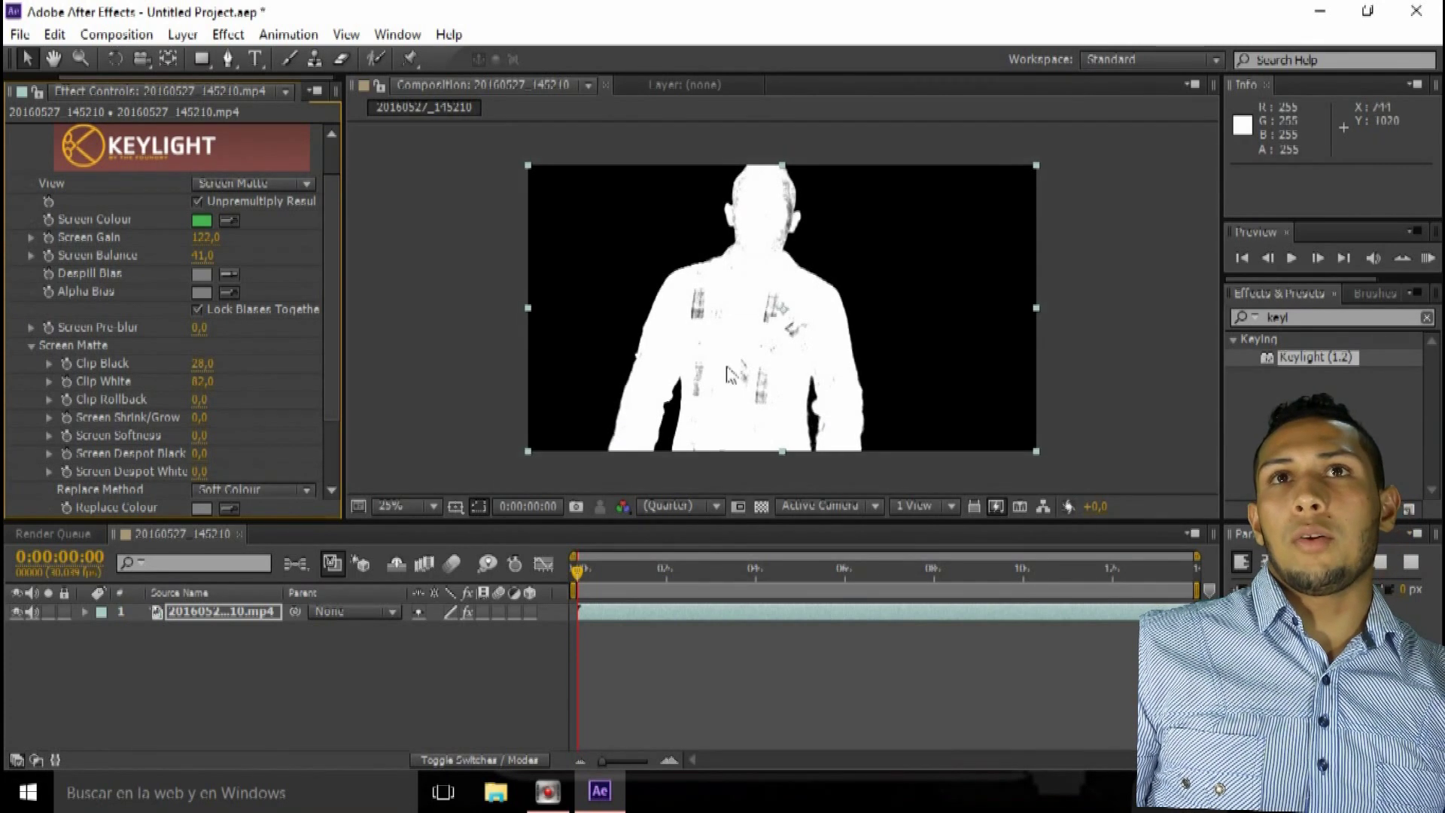
mouse_move(205, 384)
left_mouse_down()
mouse_move(226, 384)
mouse_move(183, 379)
left_mouse_up()
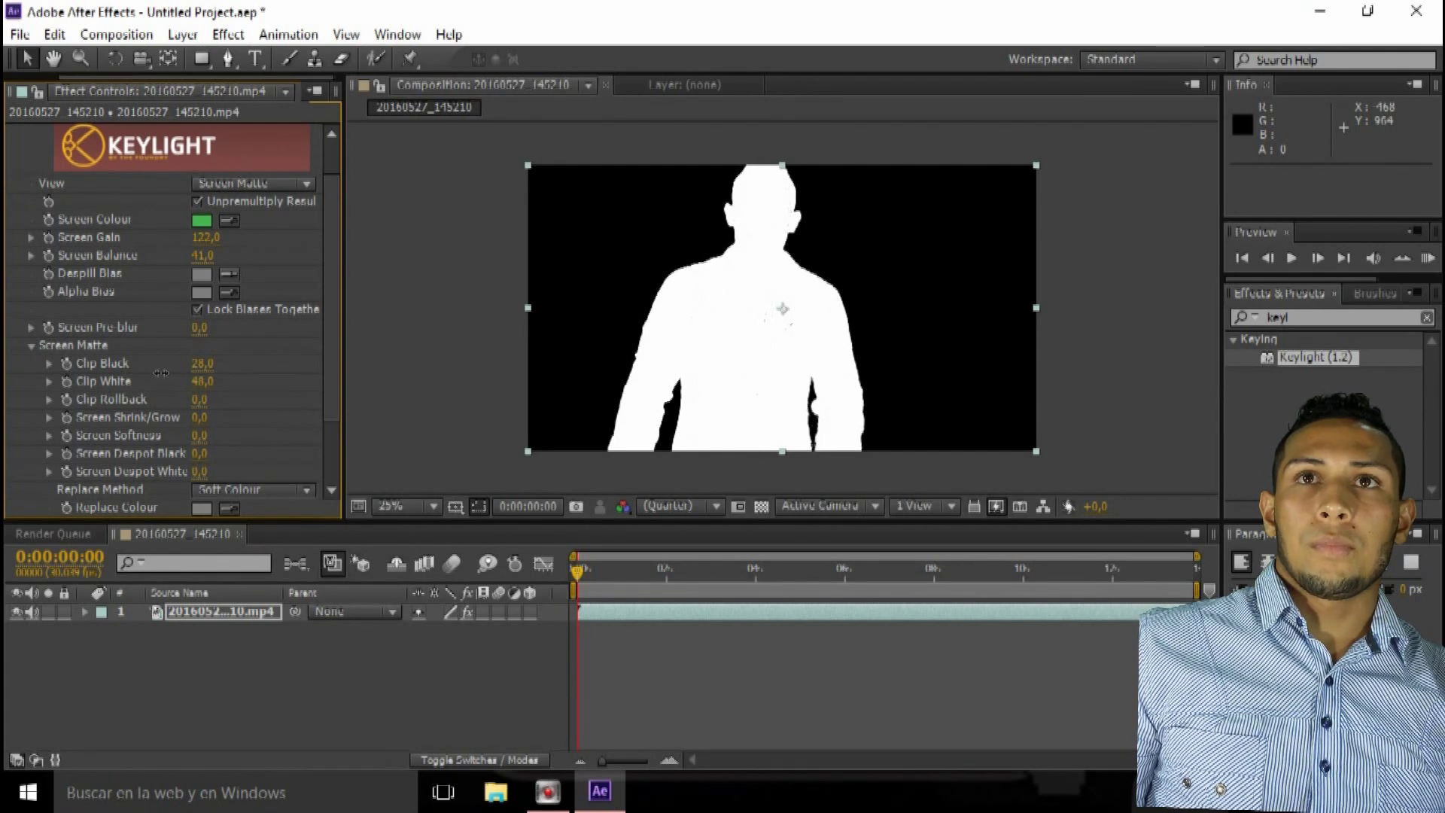
left_click_drag(202, 386, 193, 380)
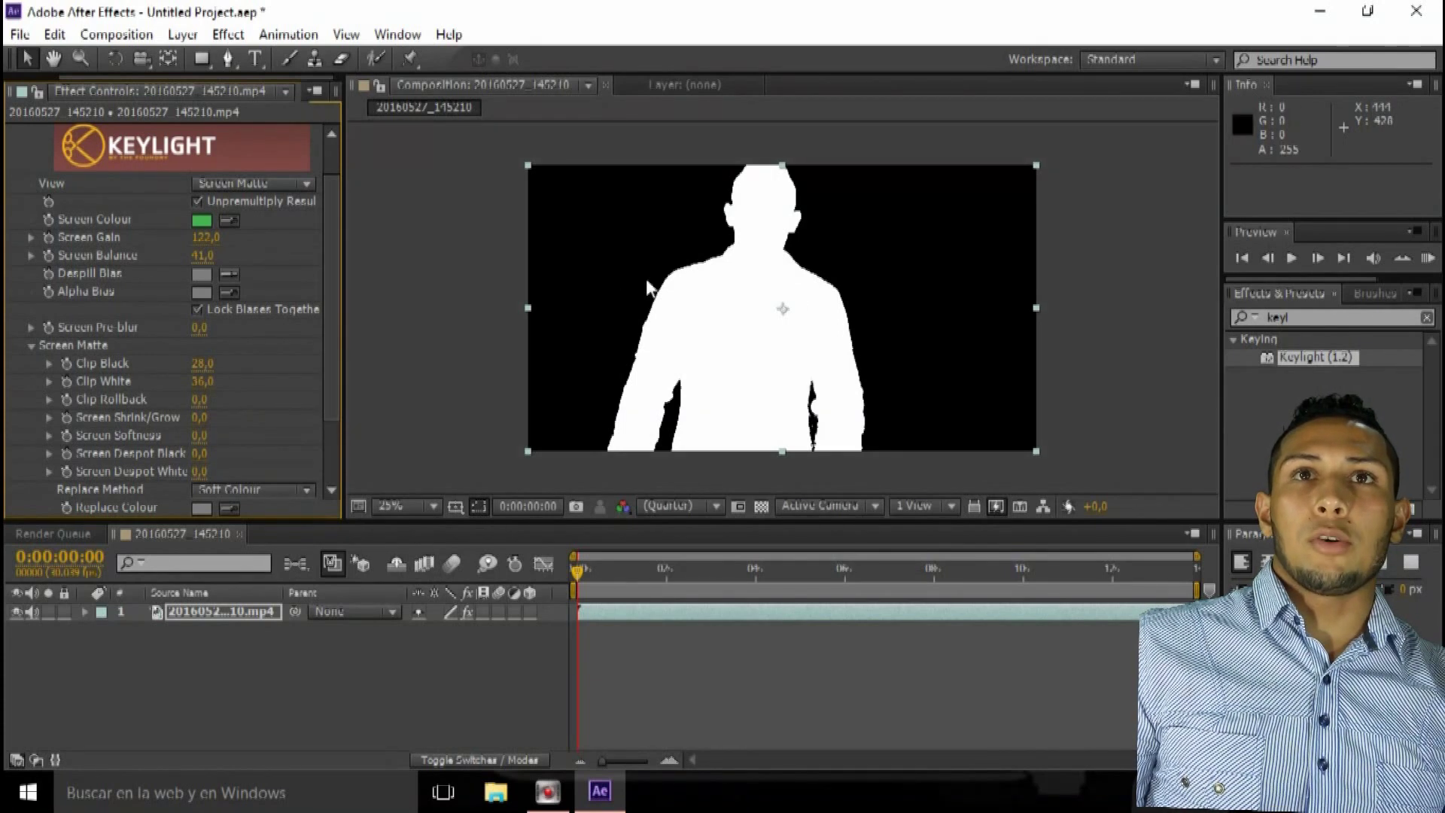
Return the Keylight view to Final Result and set Screen Gain to 117 and Screen Balance to 40
left_click(275, 182)
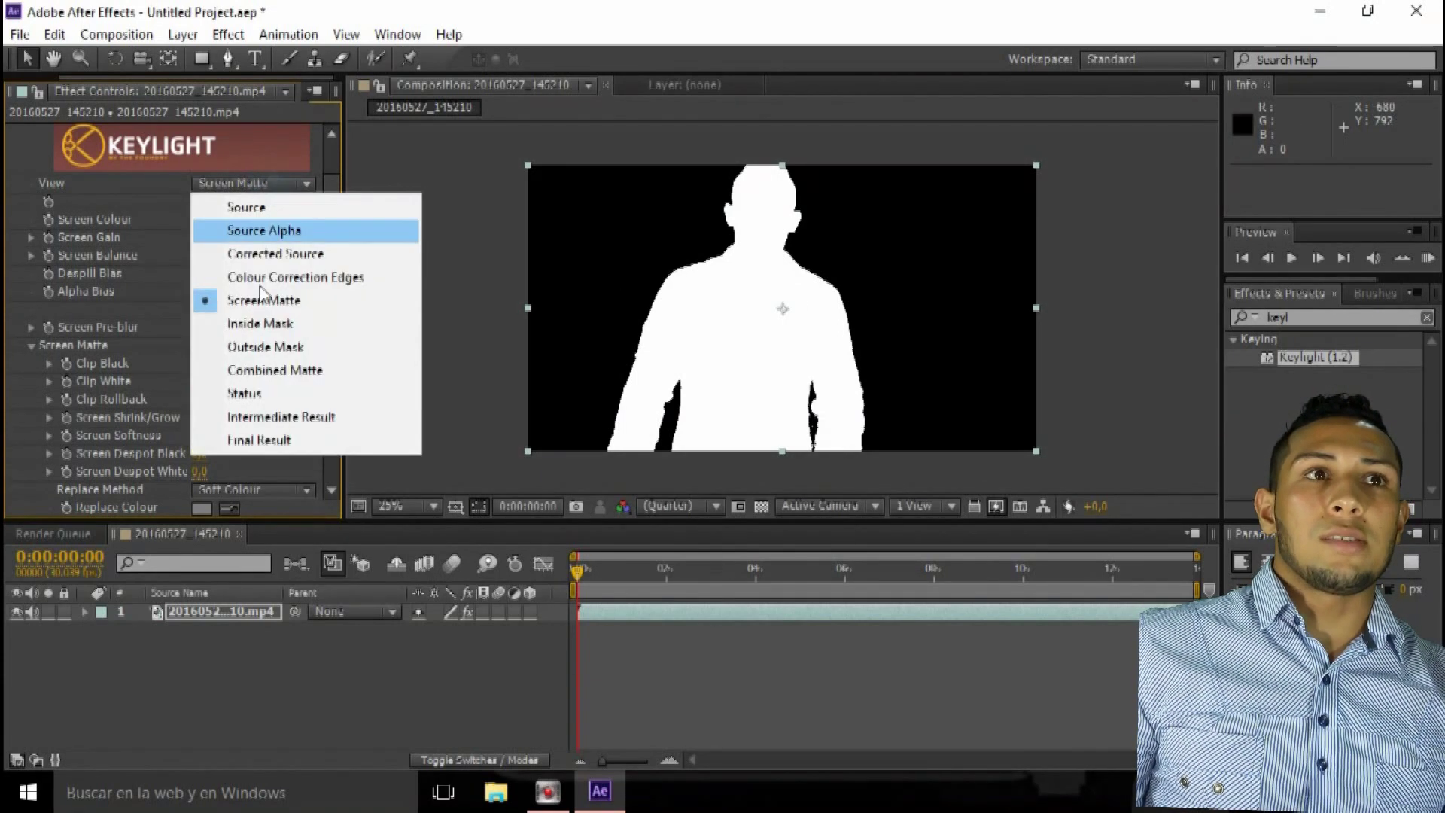
left_click(250, 439)
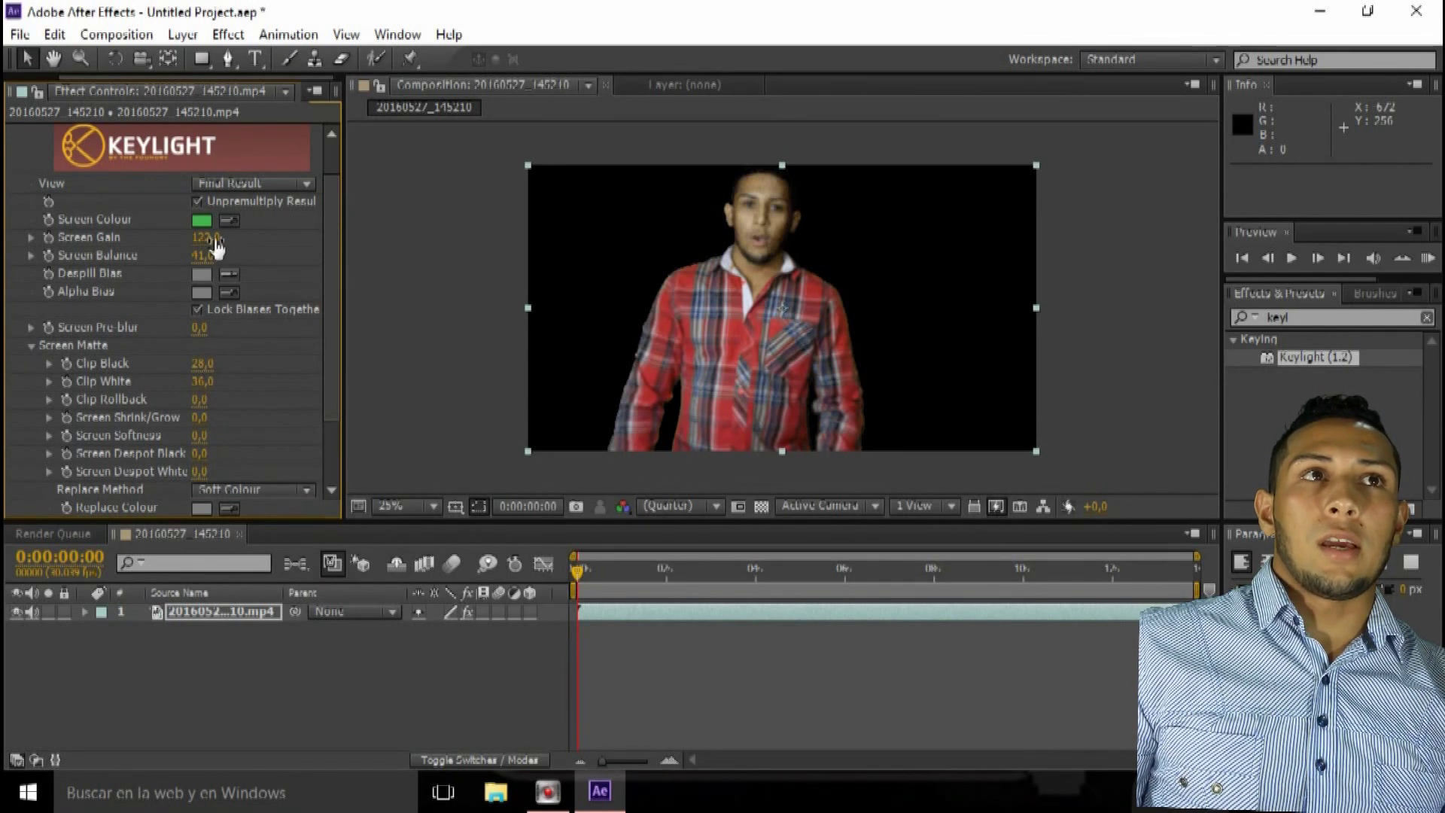
left_click_drag(215, 238, 203, 239)
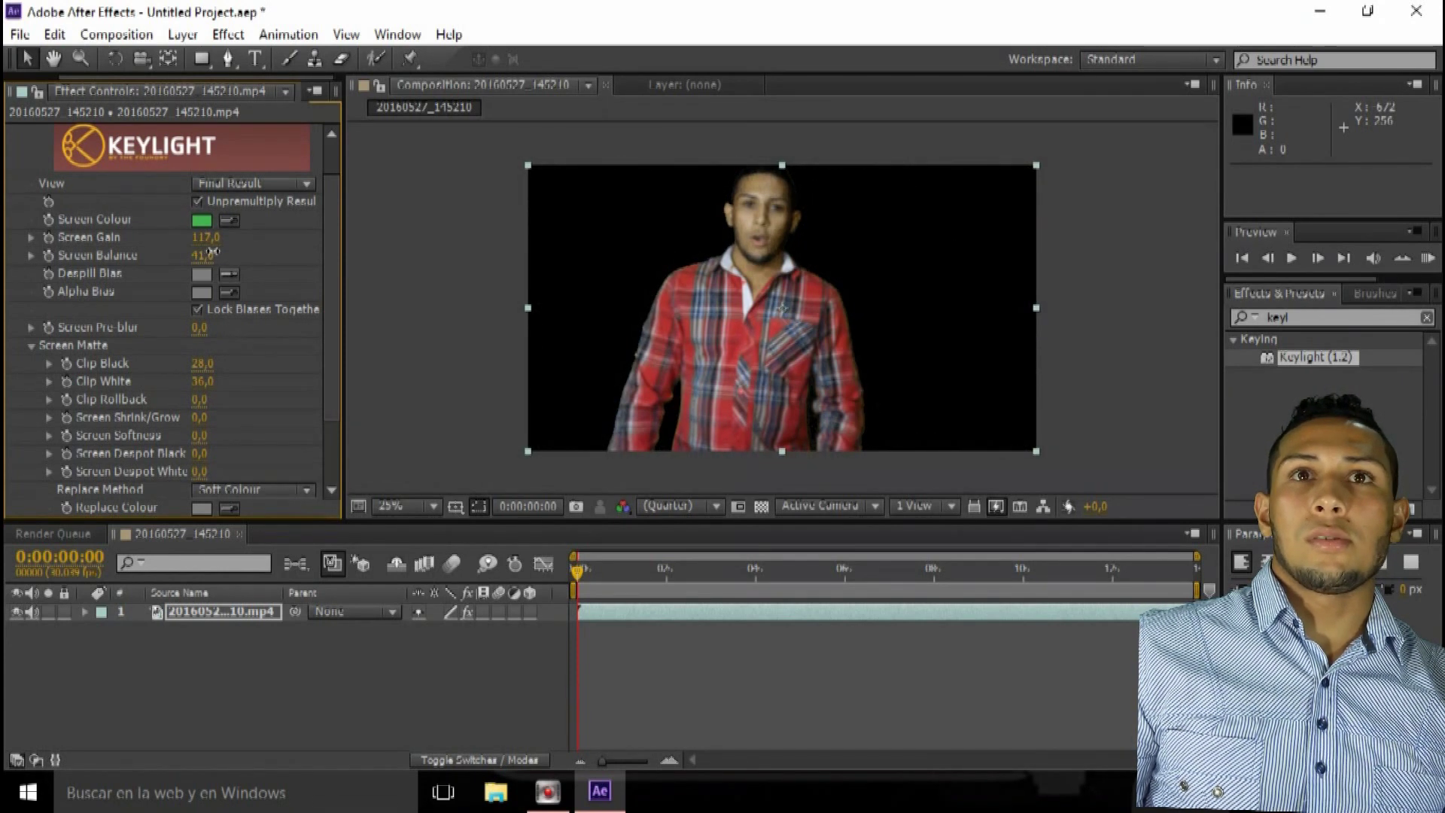
left_click_drag(210, 254, 216, 263)
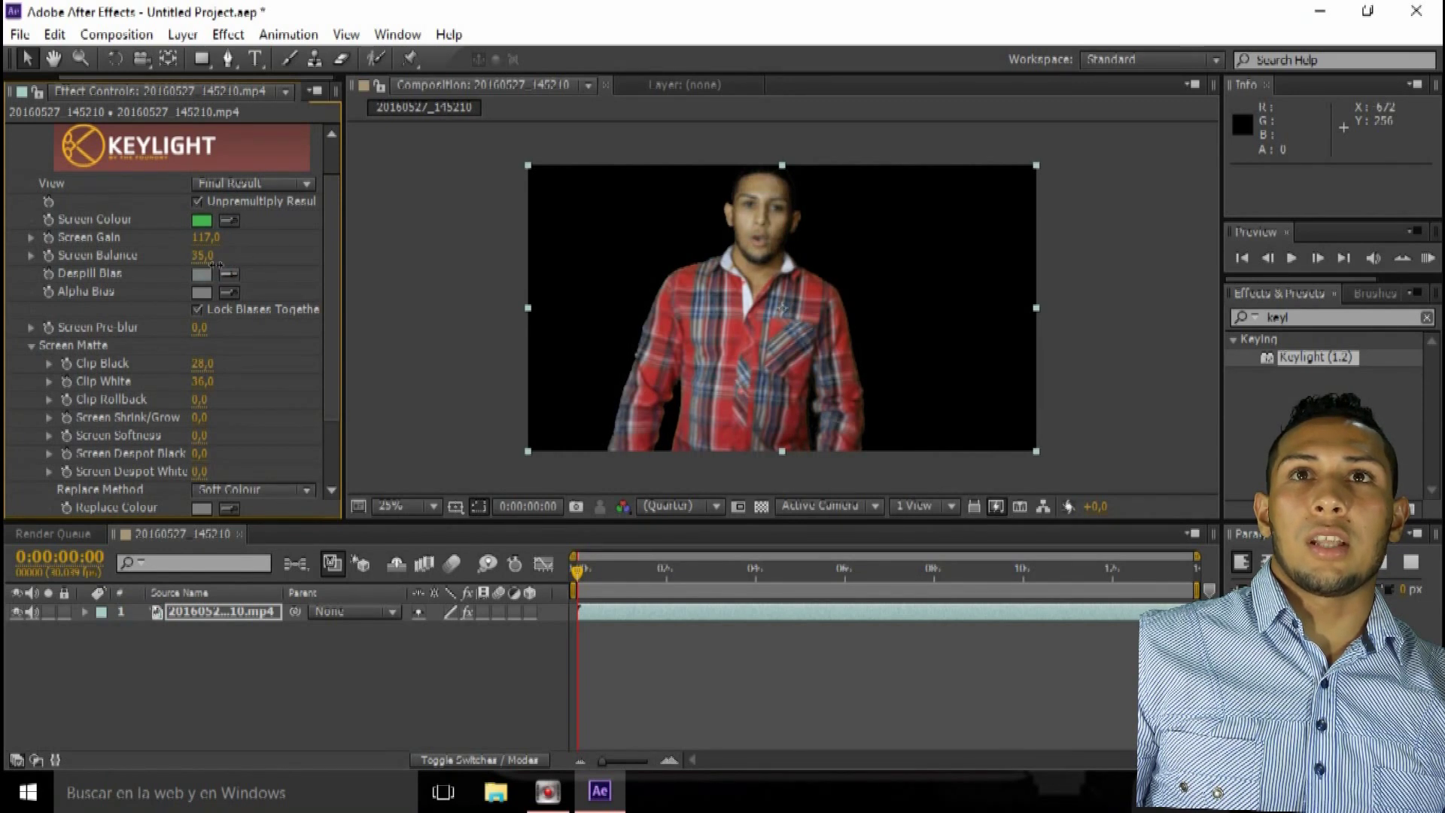
left_click_drag(205, 263, 201, 264)
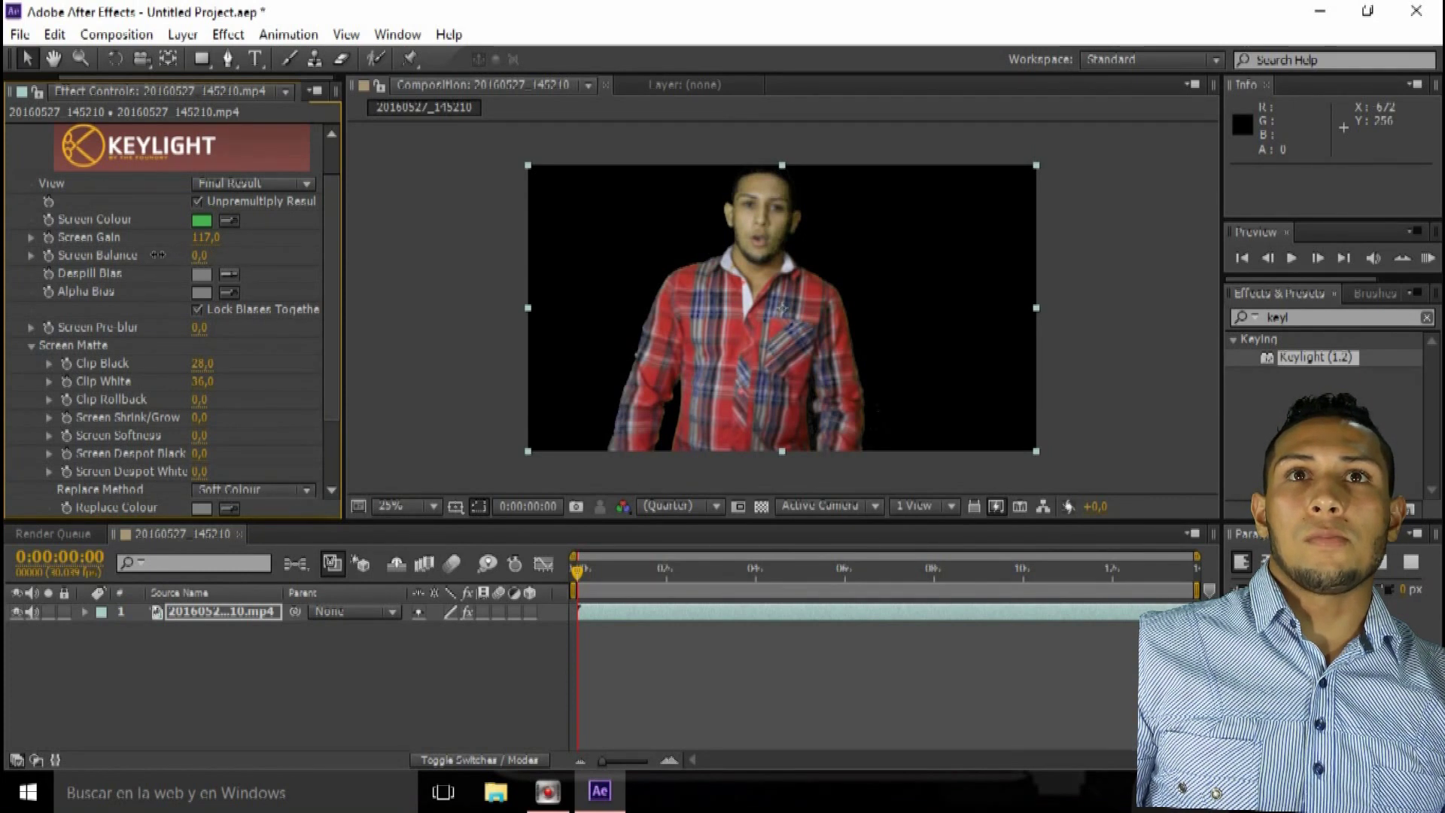
left_click_drag(209, 256, 200, 254)
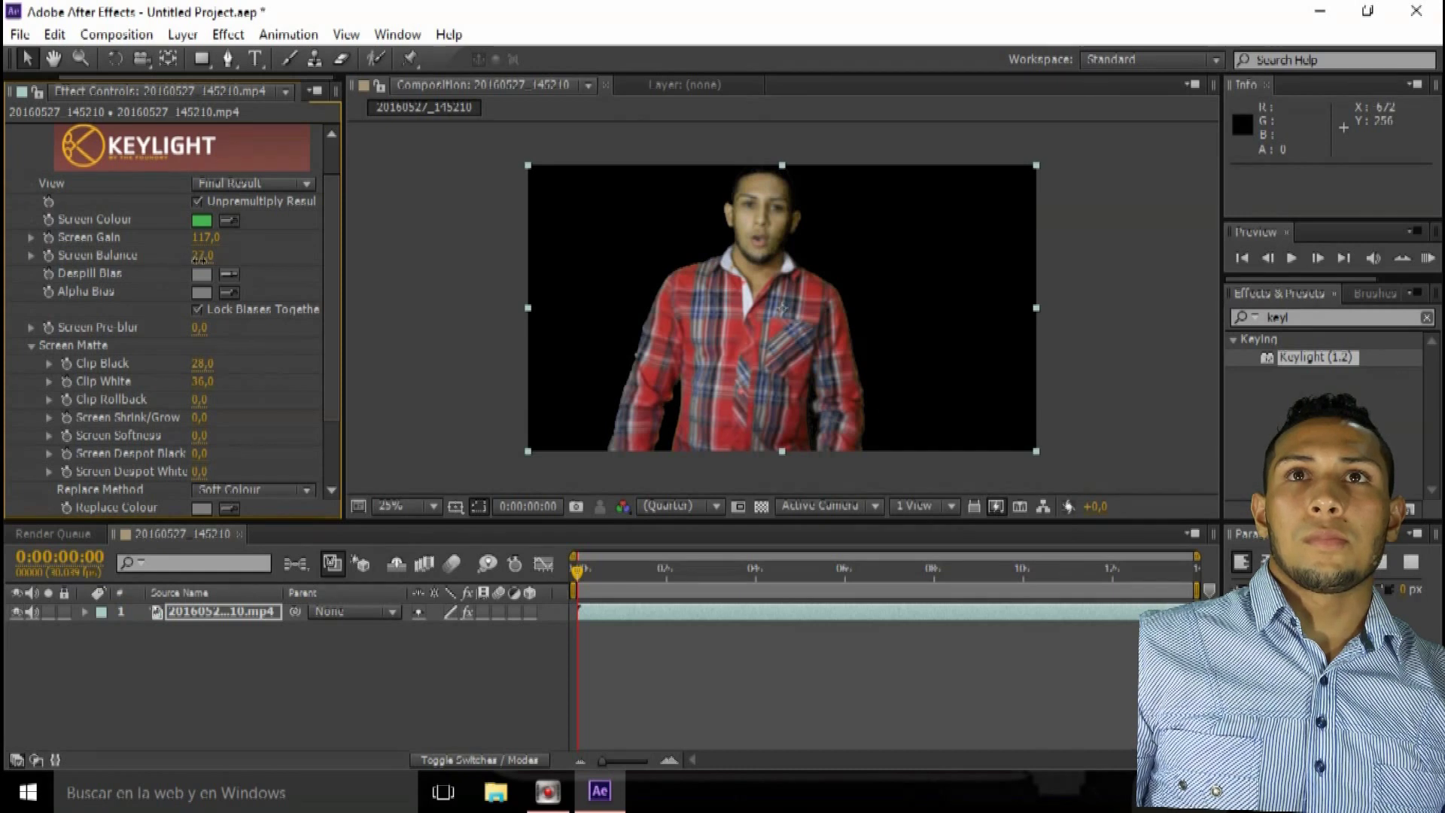
left_click_drag(203, 257, 213, 257)
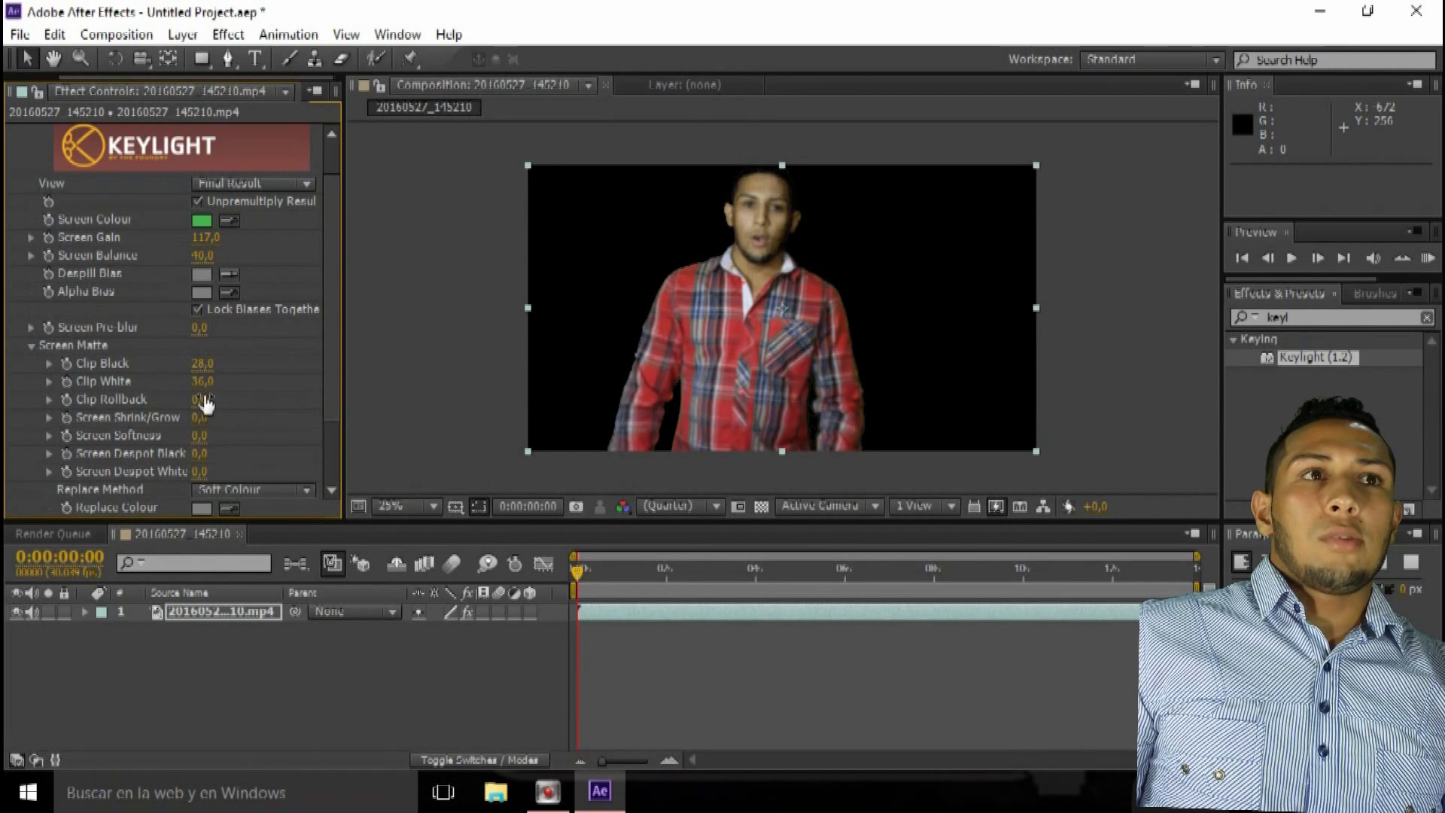
Refine the Screen Matte by setting Clip Rollback to 4.9 and Screen Shrink/Grow to -0.1
left_click_drag(199, 399, 228, 400)
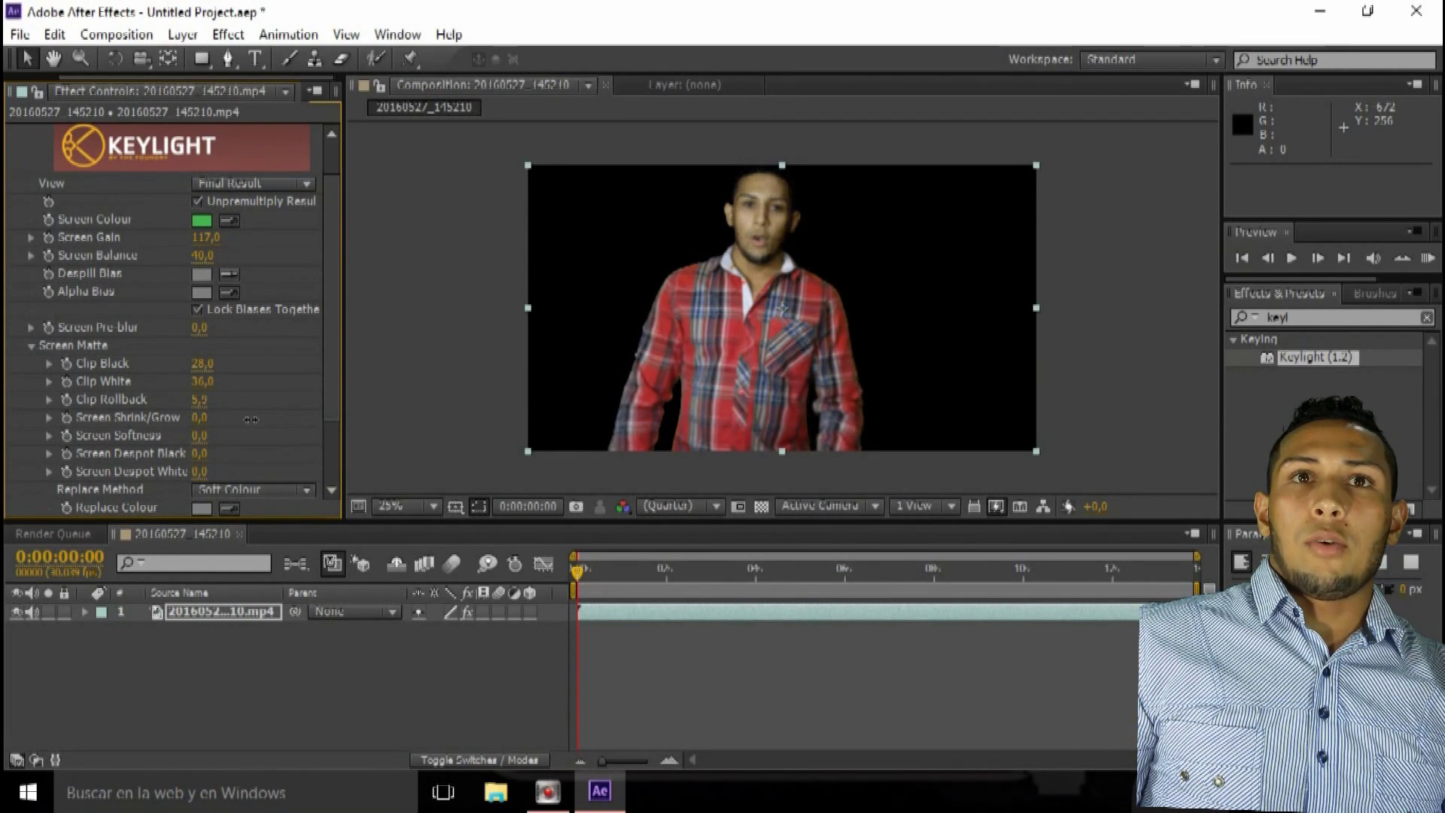
left_click_drag(251, 419, 211, 419)
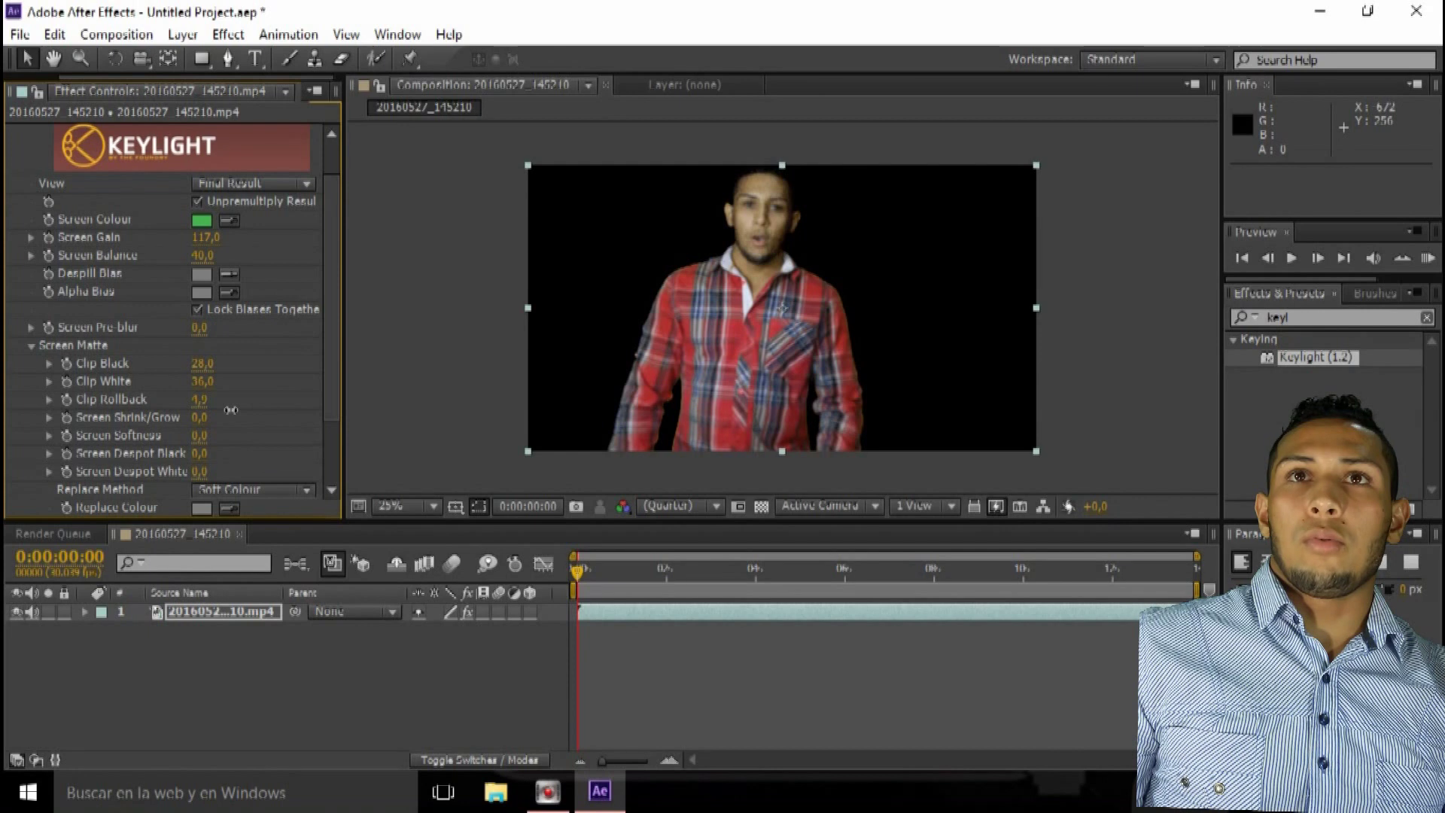
mouse_move(200, 418)
left_mouse_down()
mouse_move(343, 434)
mouse_move(234, 447)
mouse_move(216, 417)
left_mouse_up()
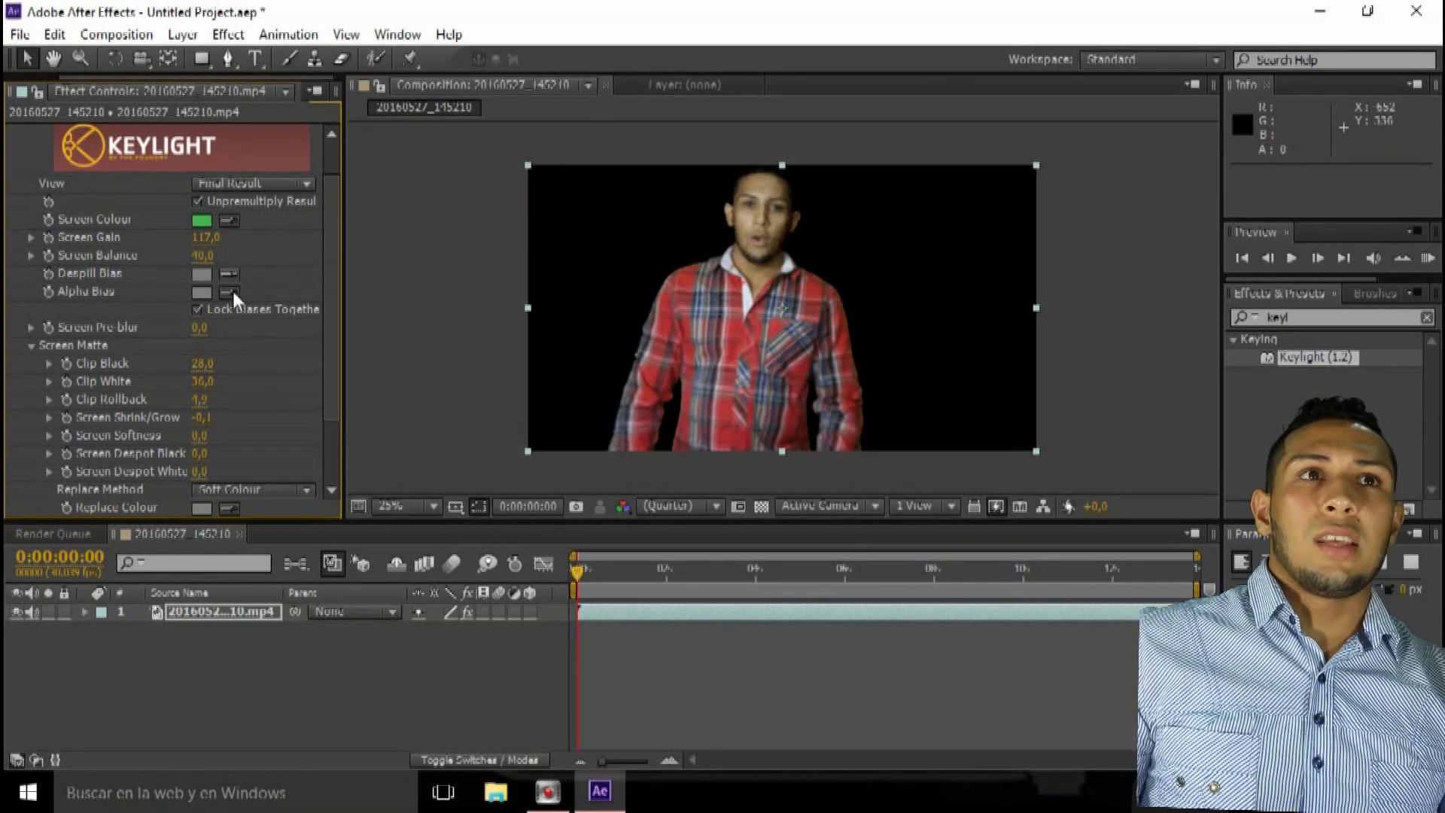
scroll(328, 359, "up", 2)
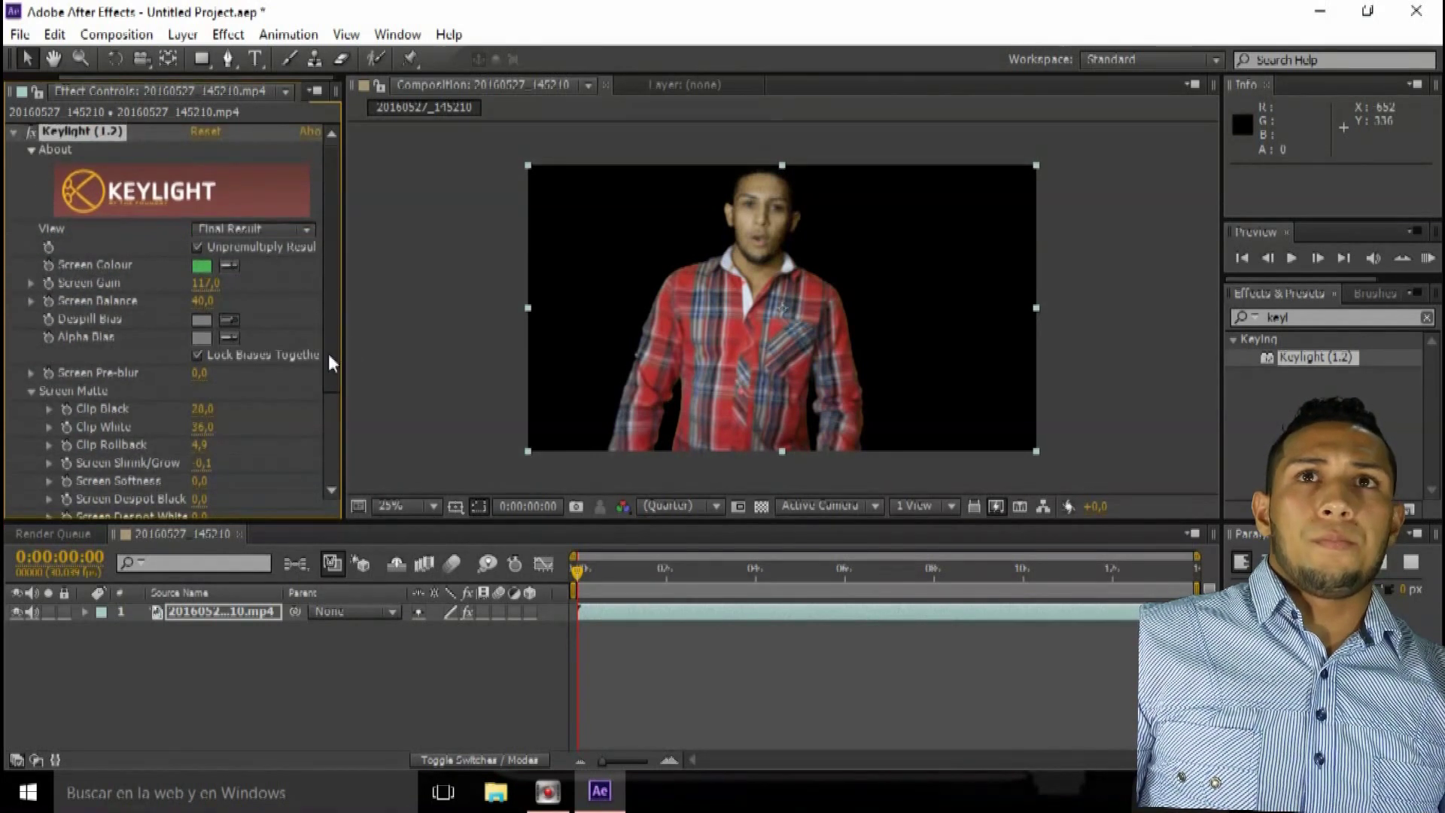
scroll(328, 361, "down", 2)
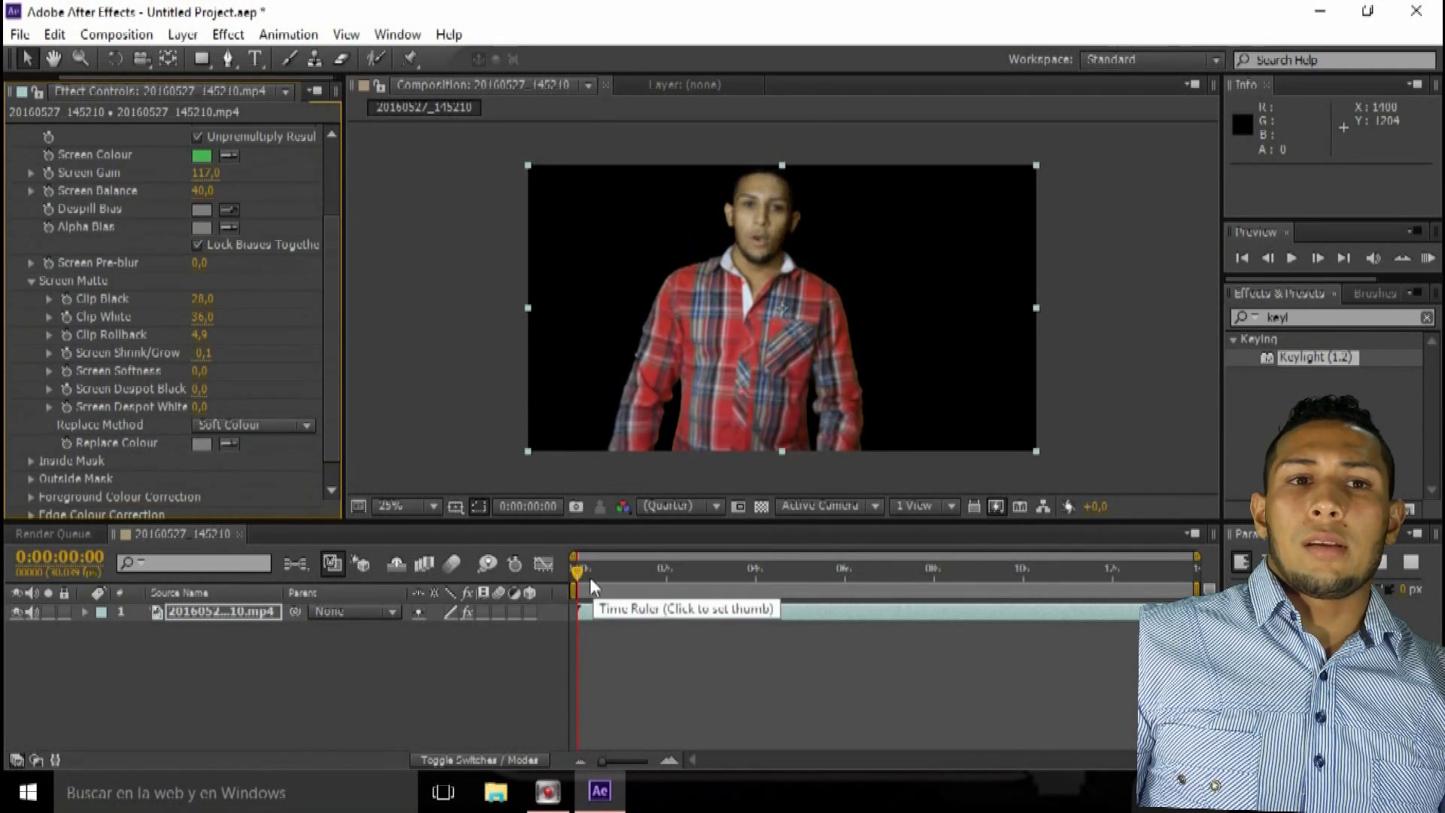
Switch to File Explorer and import pier_1080 from the PNG folder inside EDICION FULL on drive E: into the After Effects project
left_click(600, 791)
double_click(57, 38)
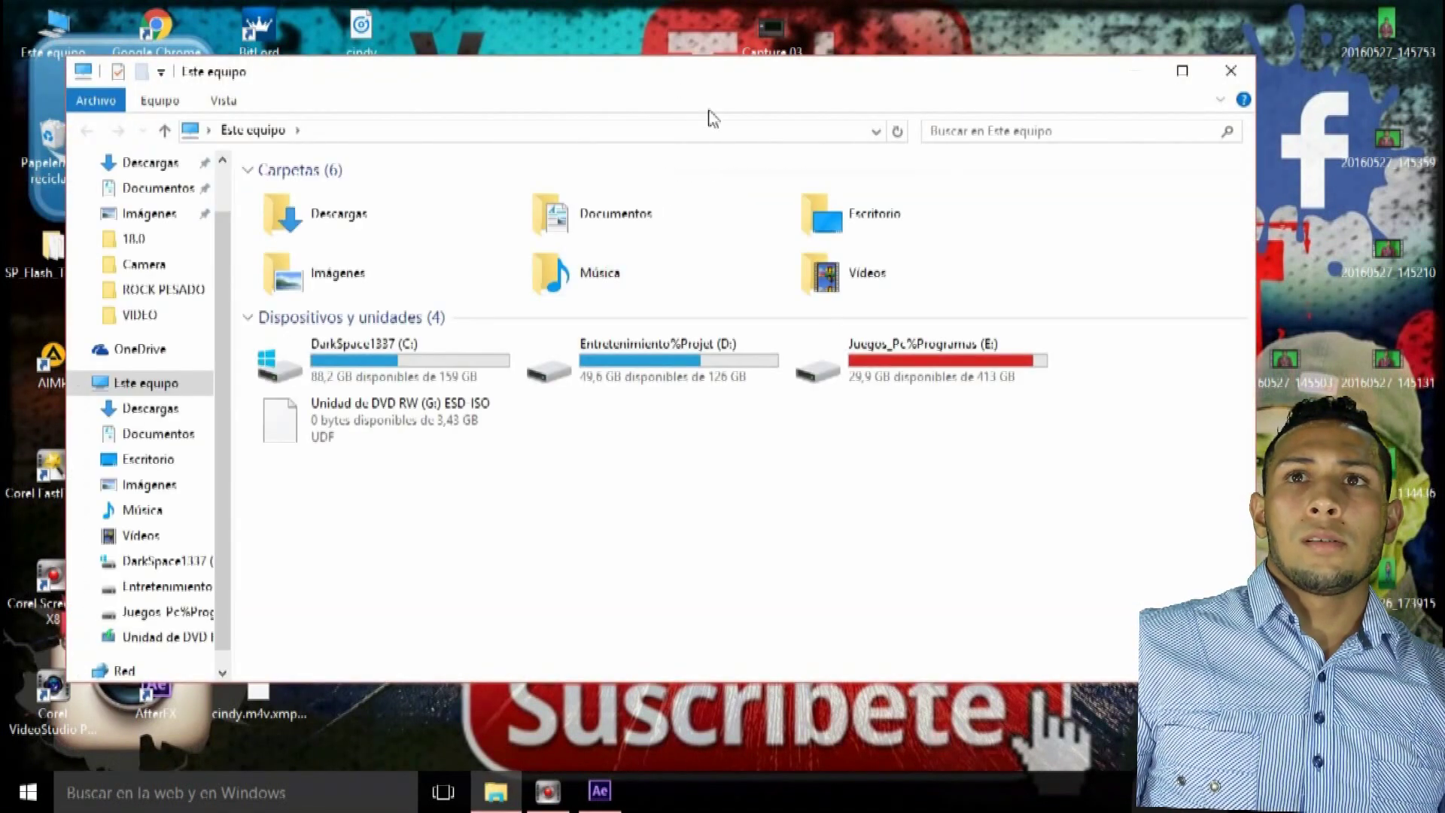
double_click(930, 364)
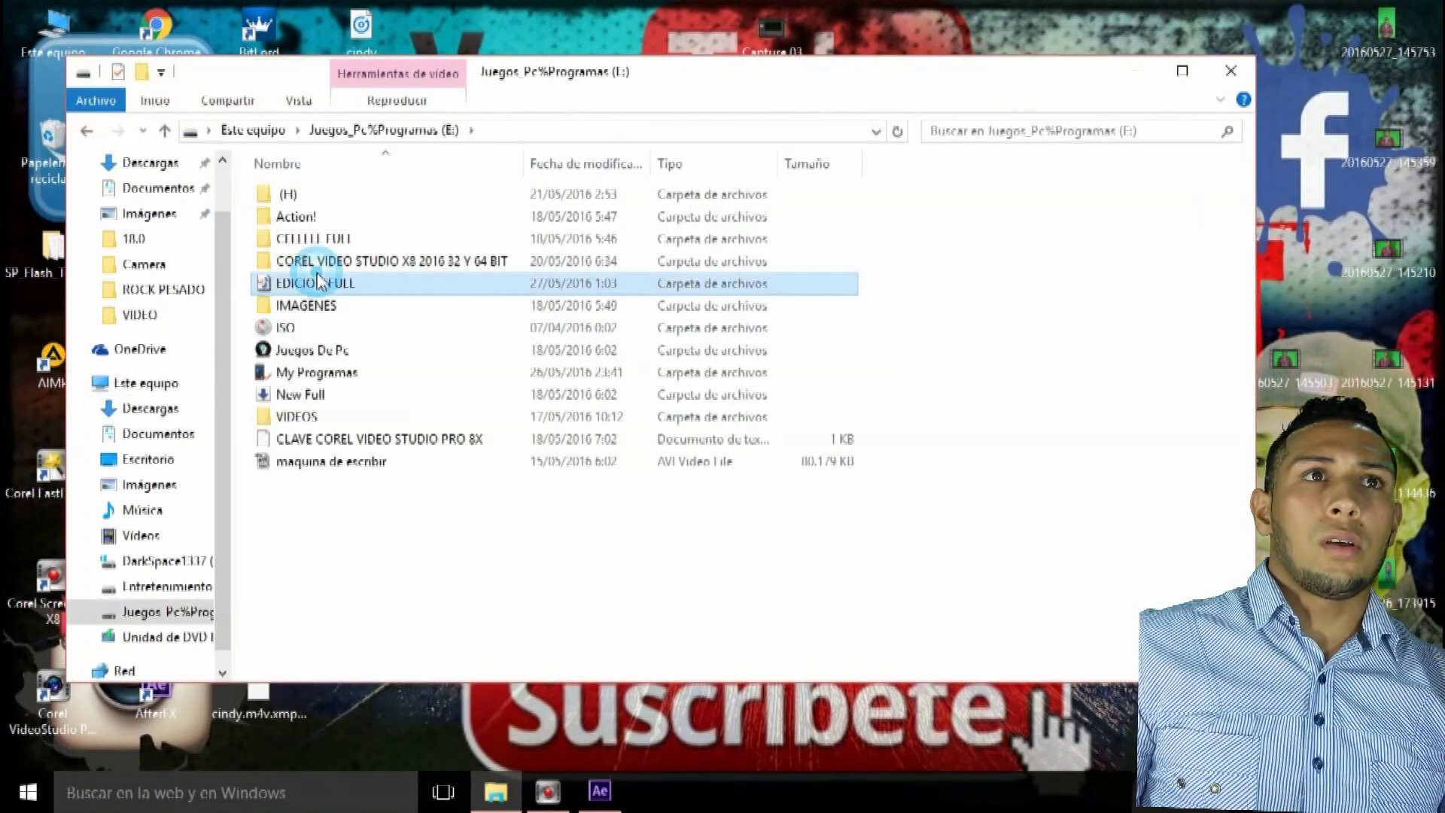
double_click(324, 284)
double_click(553, 218)
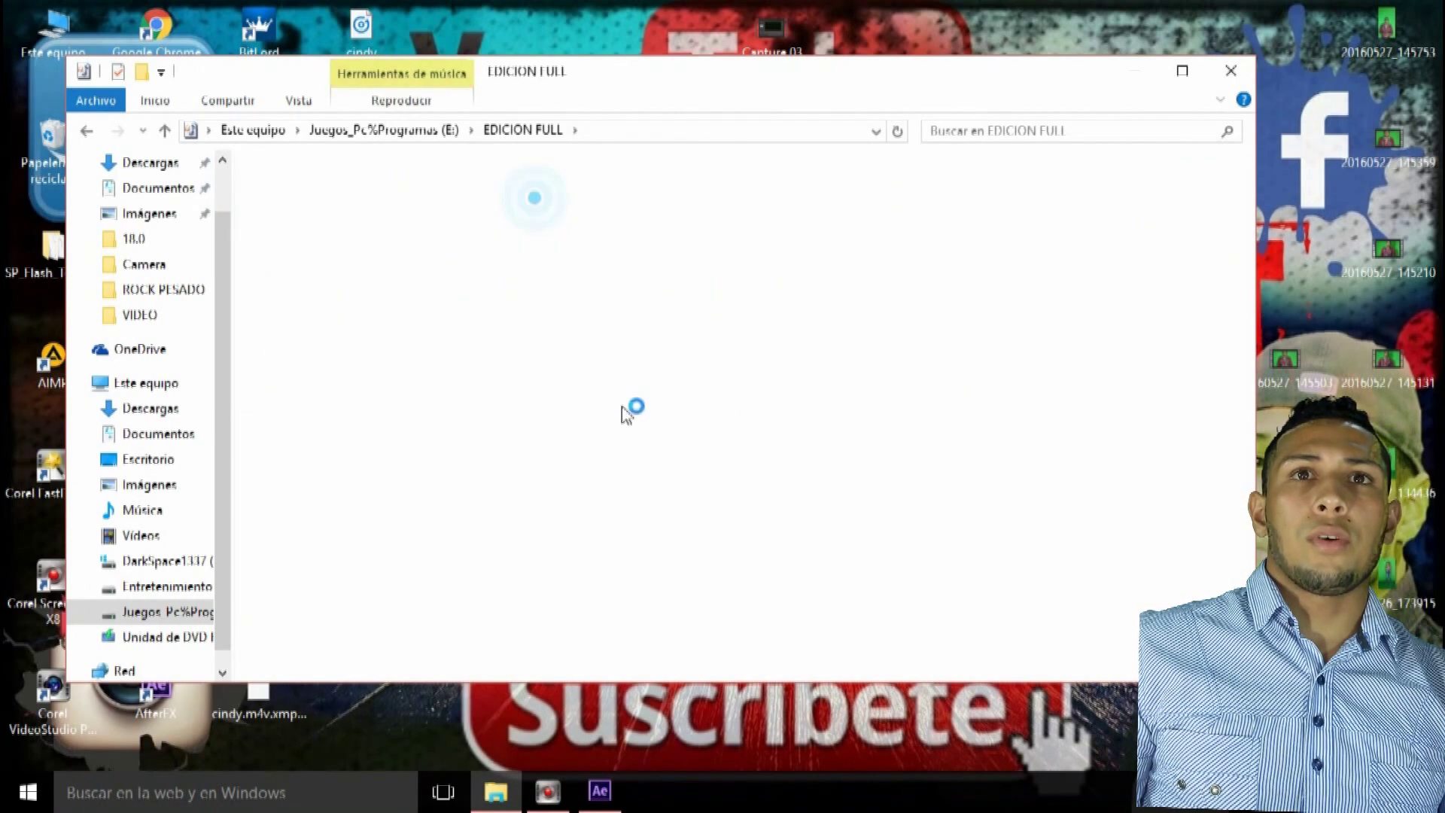
left_click(86, 130)
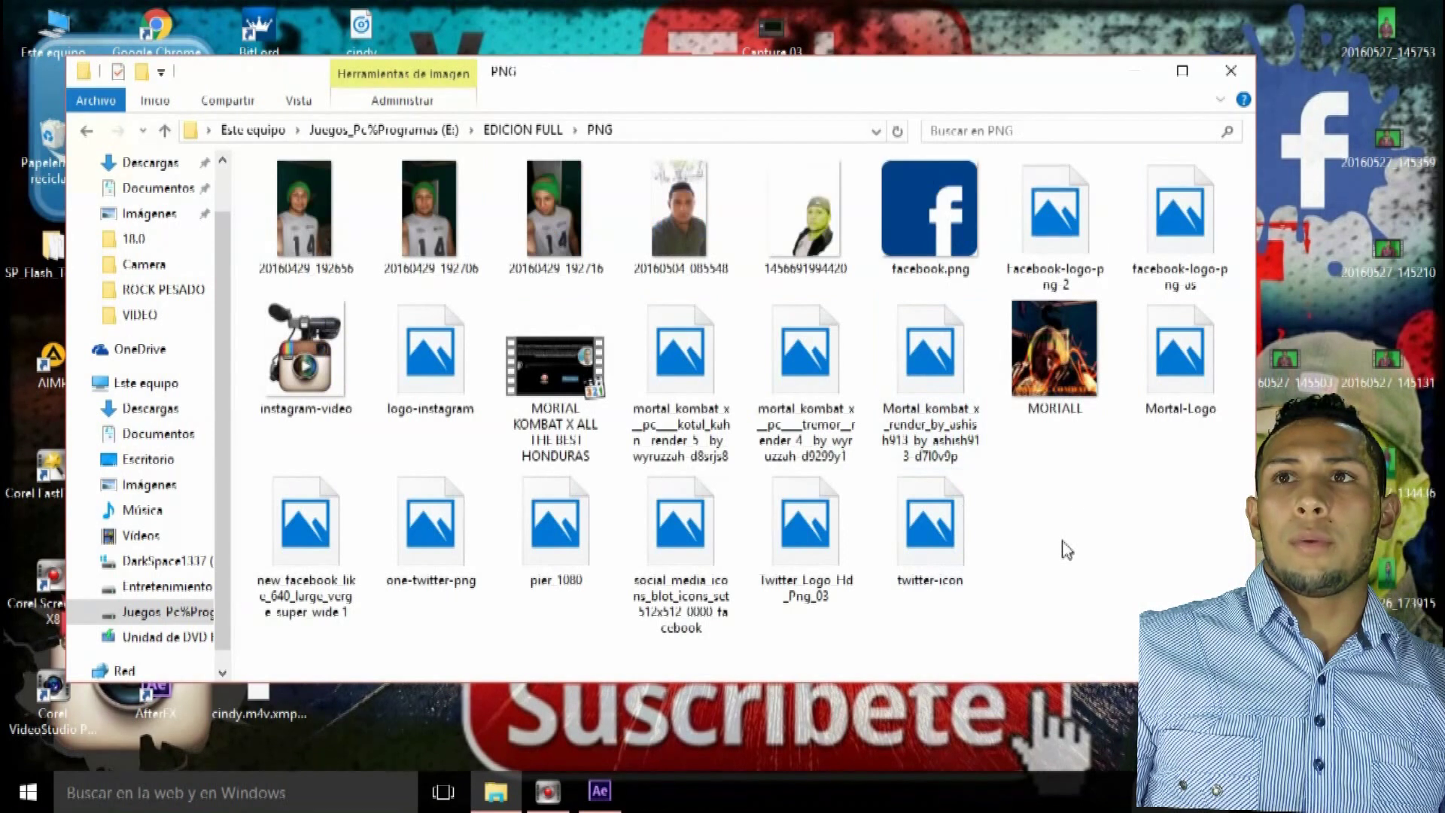
left_click_drag(555, 539, 105, 652)
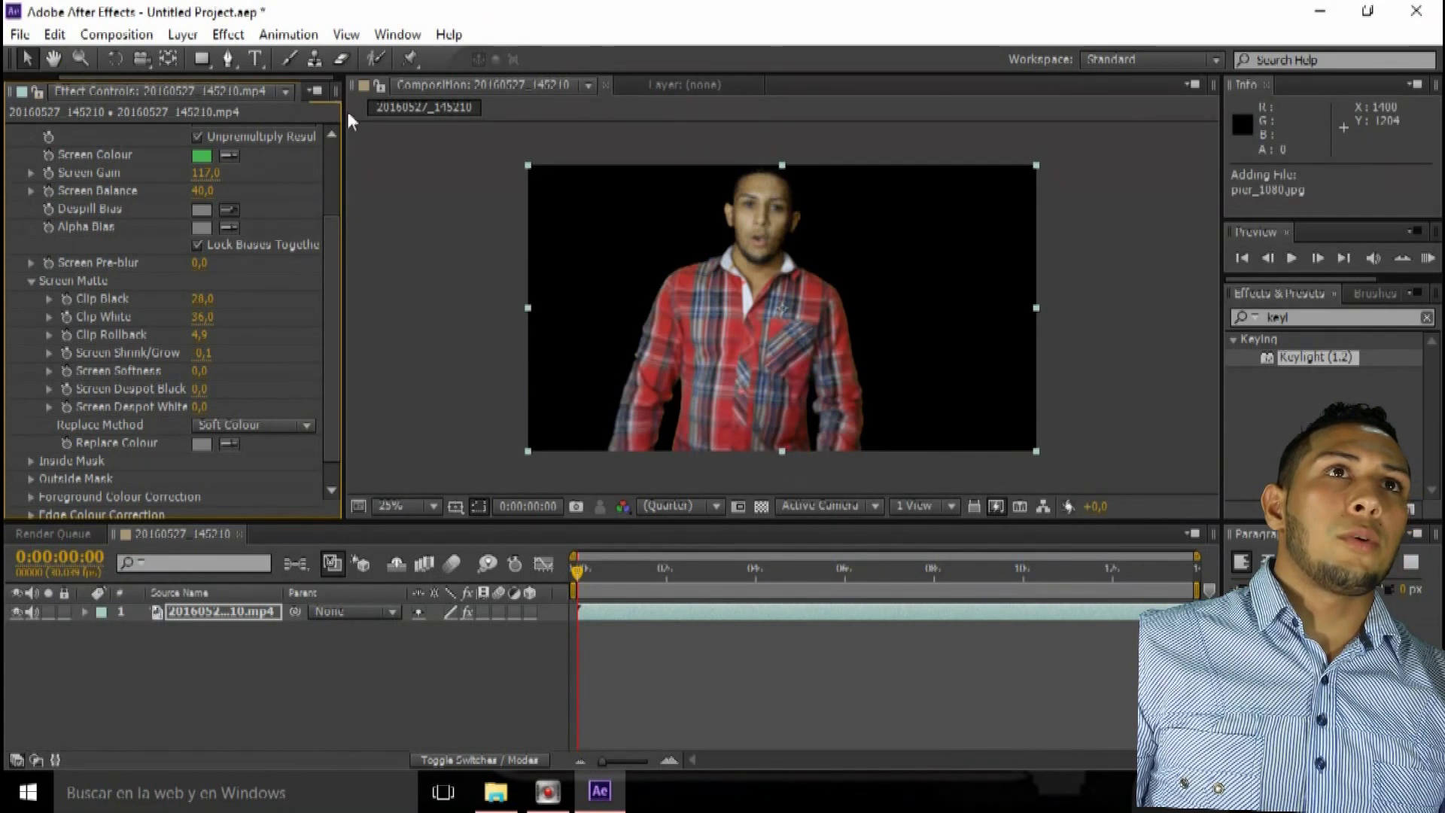
Place pier_1080.jpg beneath the keyed clip in the timeline as its background and briefly preview the composition
left_click_drag(340, 174, 377, 175)
left_click(22, 92)
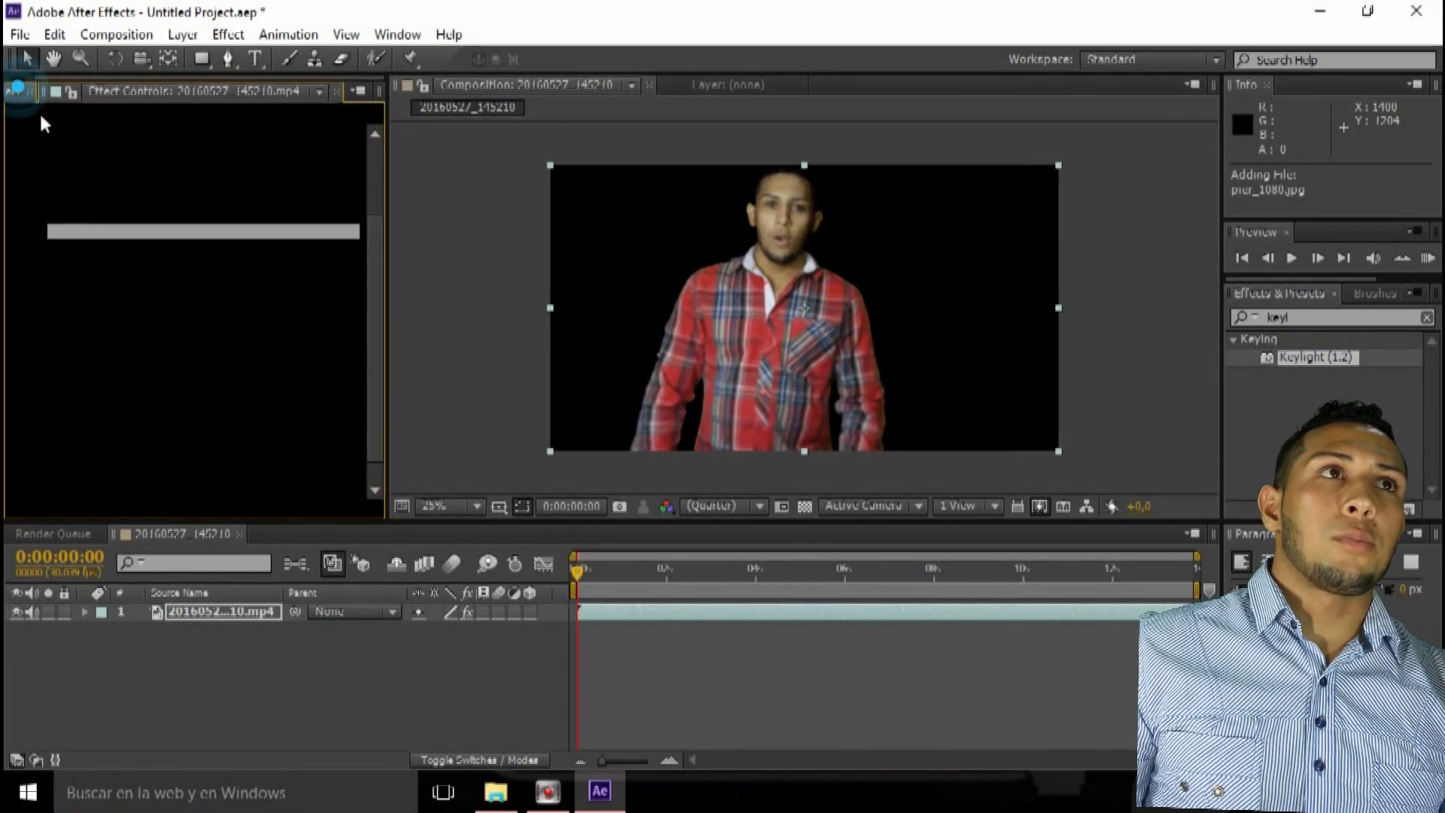
left_click_drag(70, 315, 180, 627)
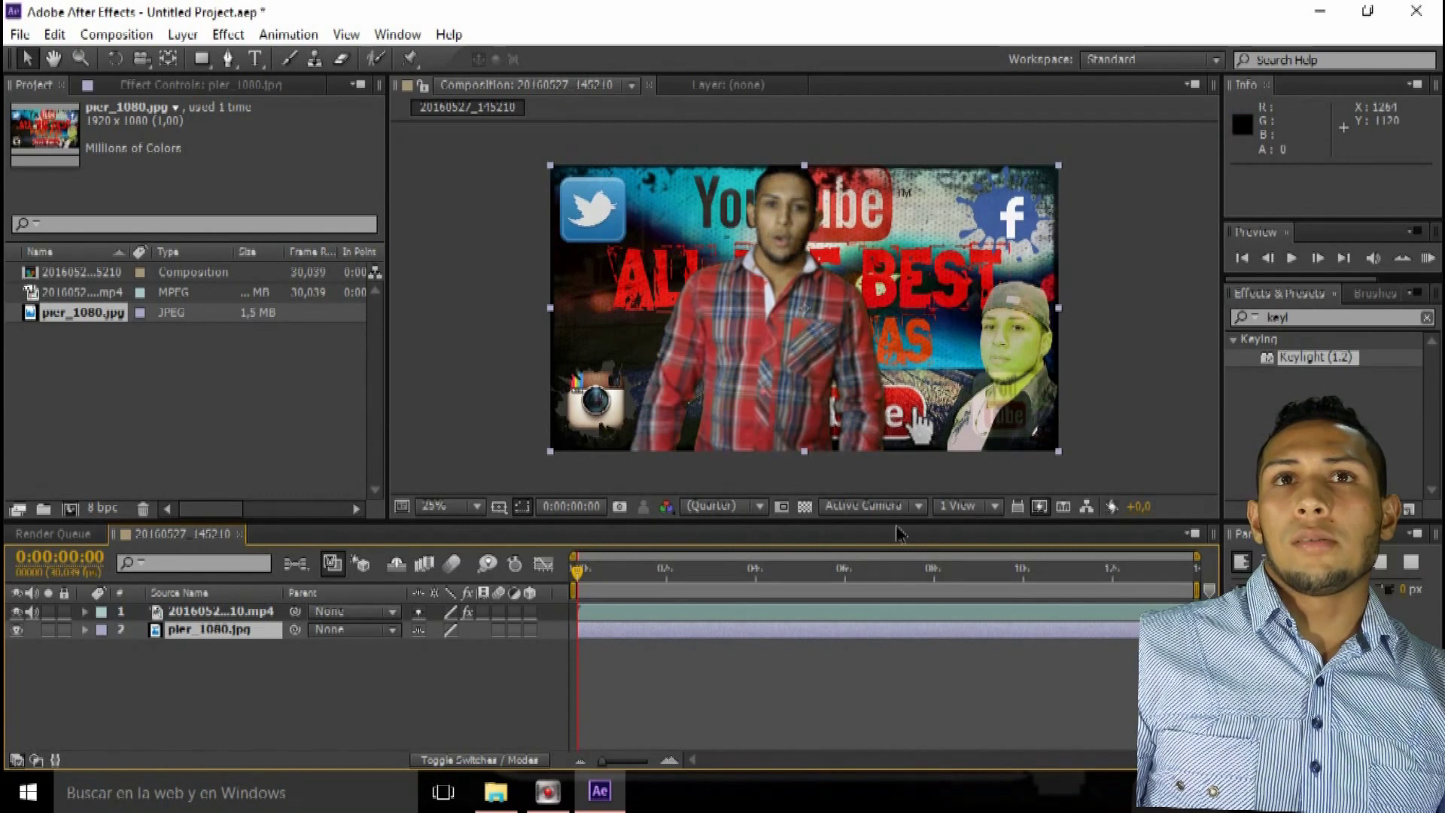
key("space")
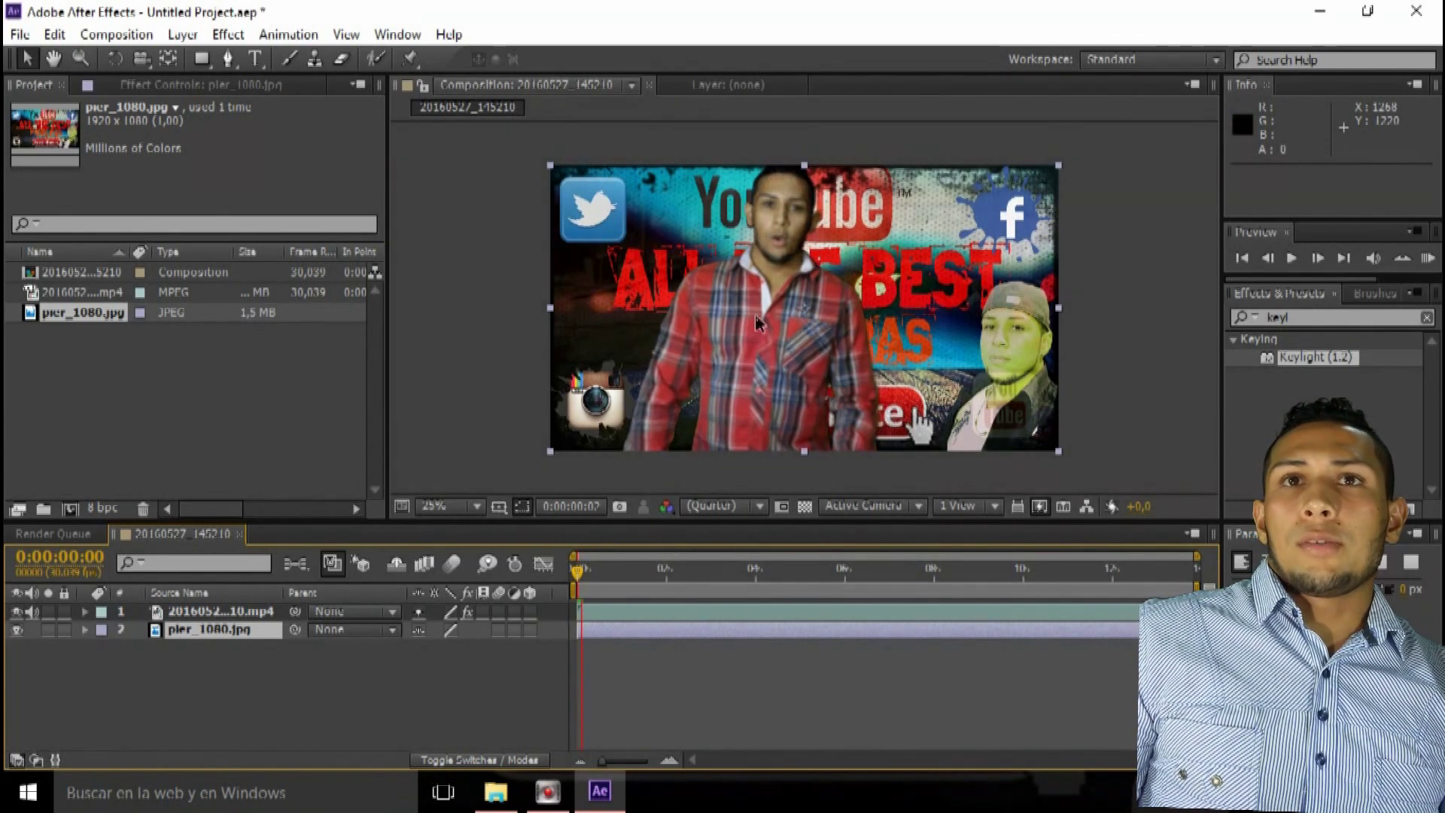
Search the effects for "level" and apply the Levels effect to the keyed video layer
left_click(1294, 317)
type("leve")
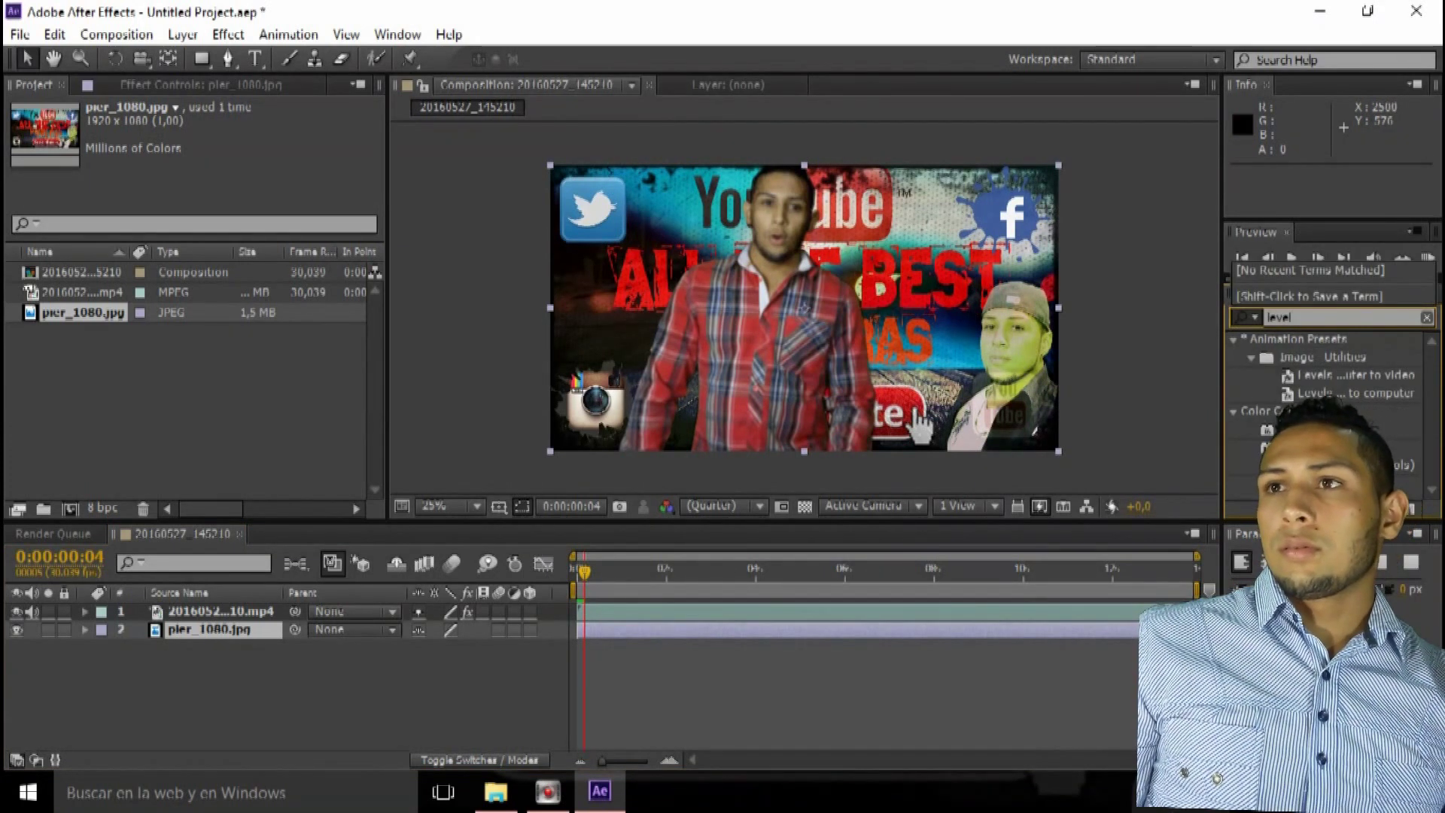
type("l")
left_click_drag(1005, 372, 219, 611)
left_click_drag(1266, 448, 849, 306)
left_click_drag(751, 336, 236, 612)
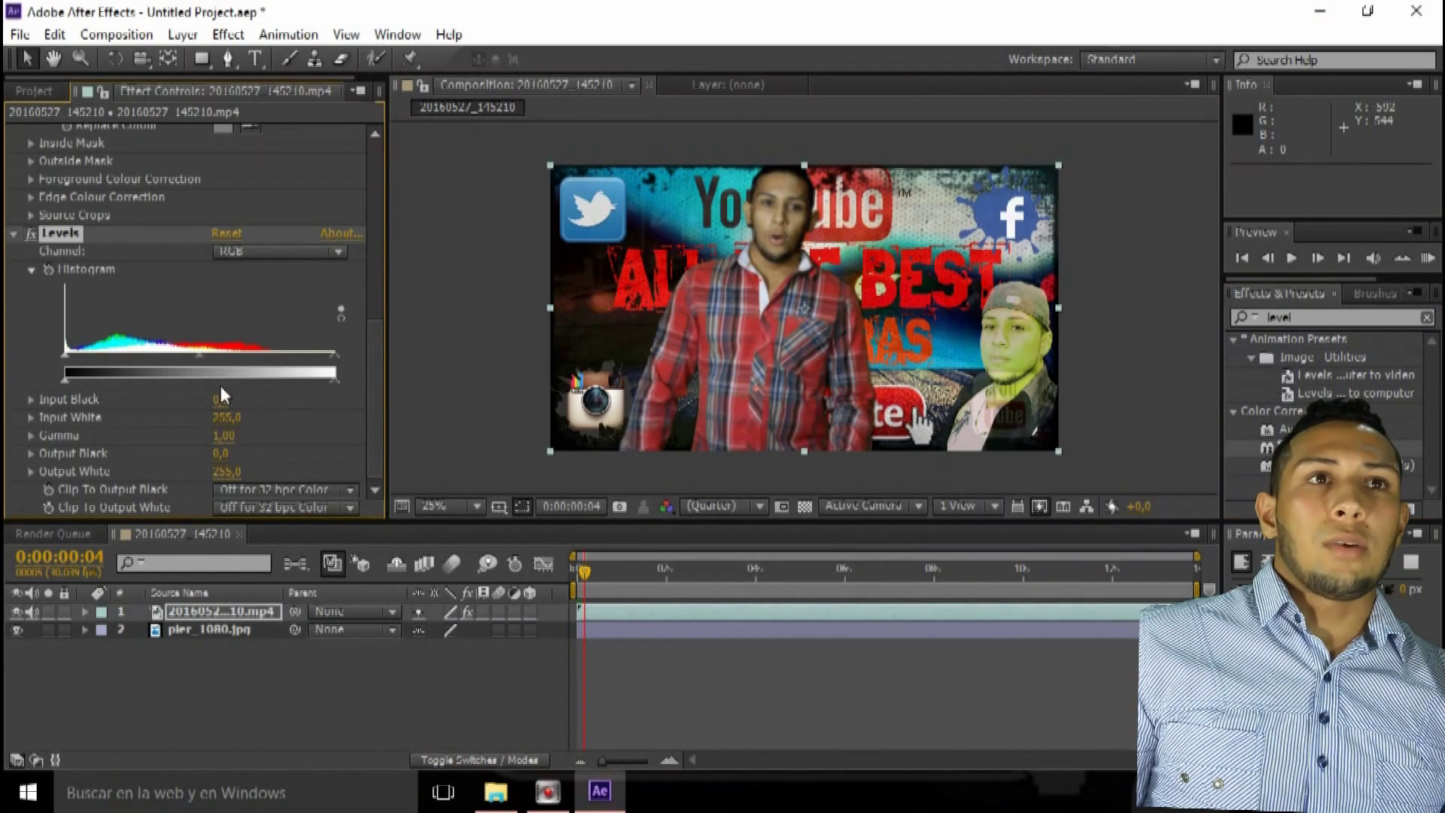
Adjust the clip's Levels by setting Input White to 251, Gamma to 0.79 and Output Black to 23
left_click_drag(324, 381, 332, 381)
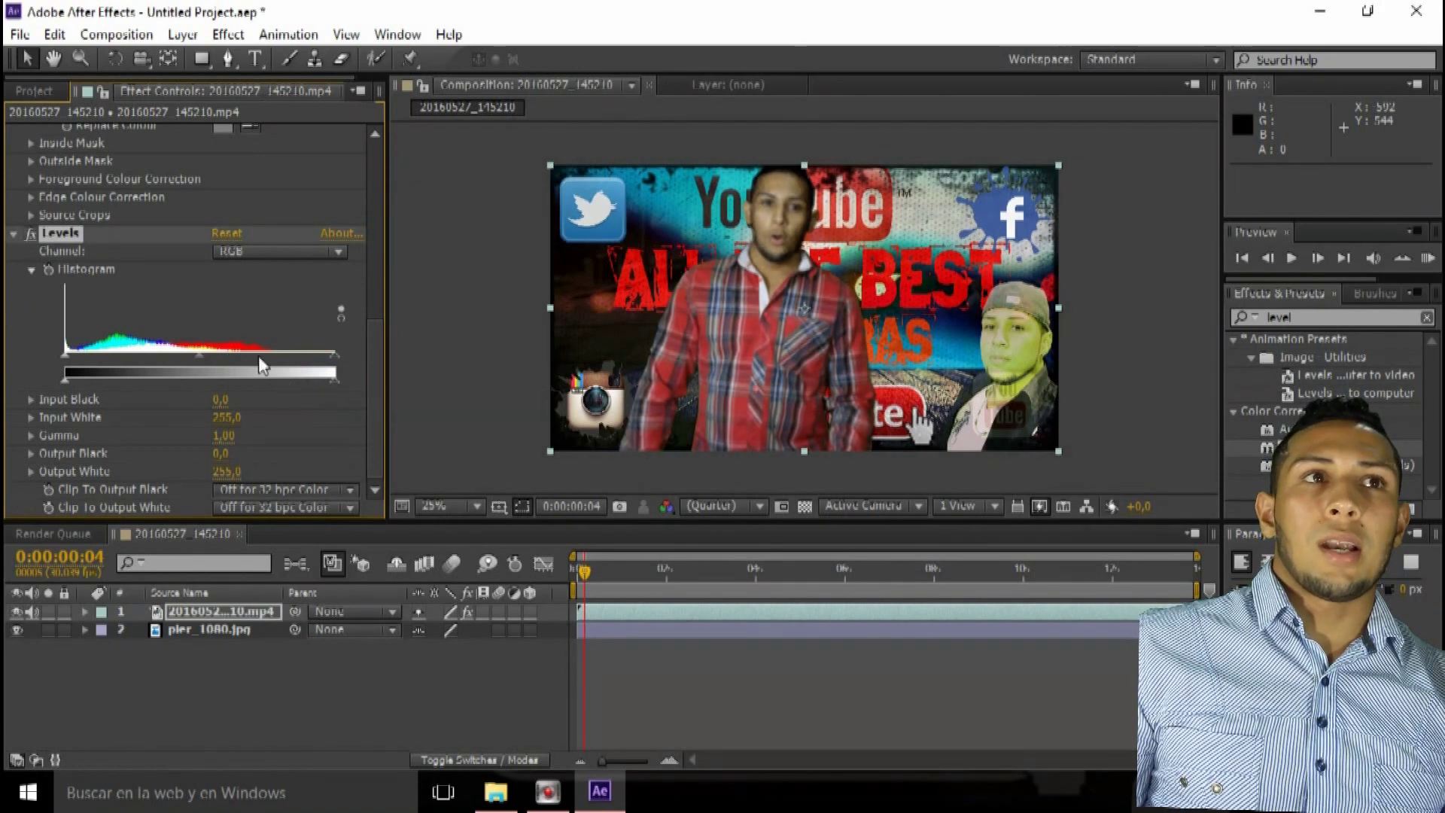
left_click_drag(206, 355, 164, 359)
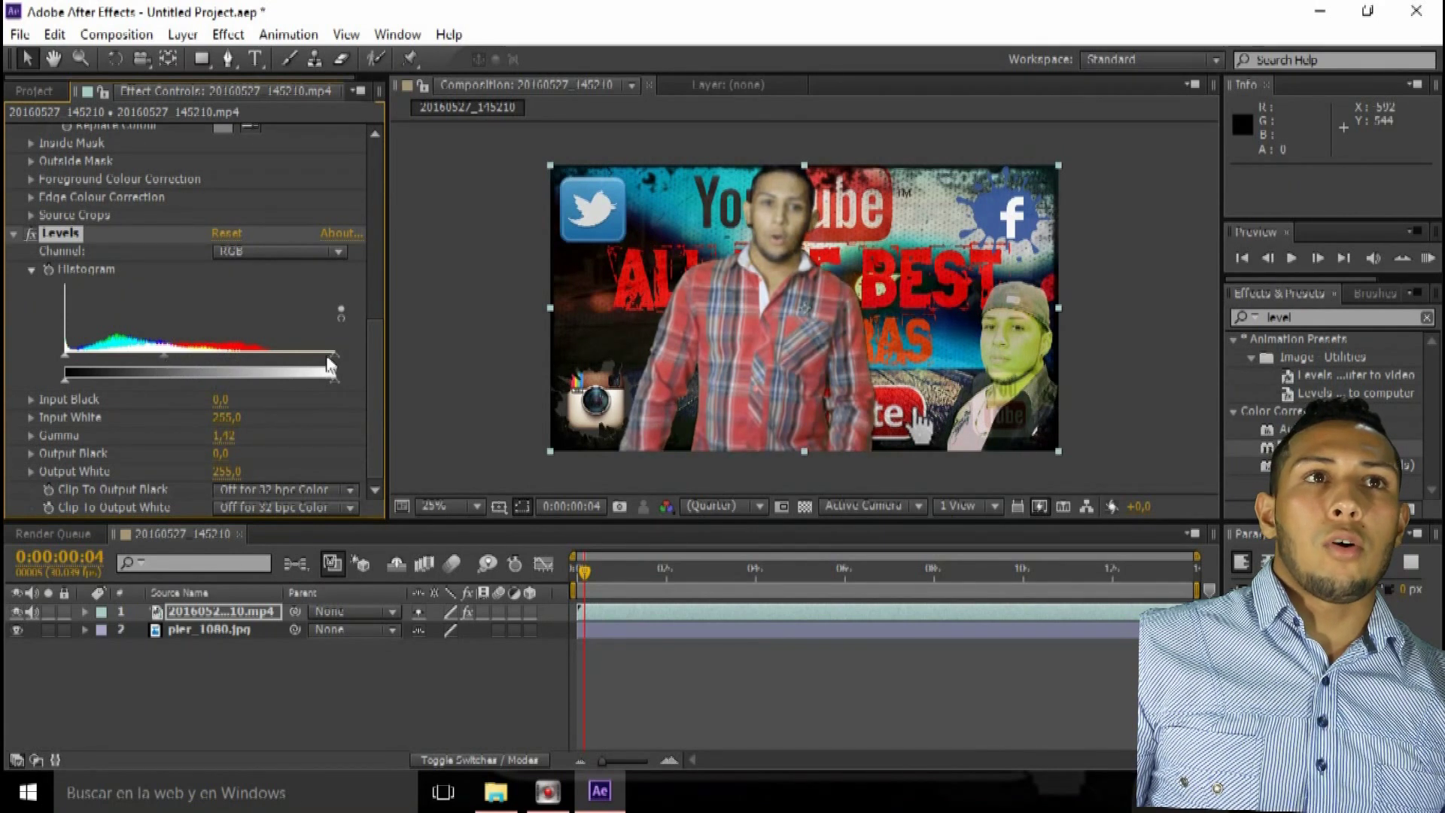
left_click_drag(336, 355, 331, 355)
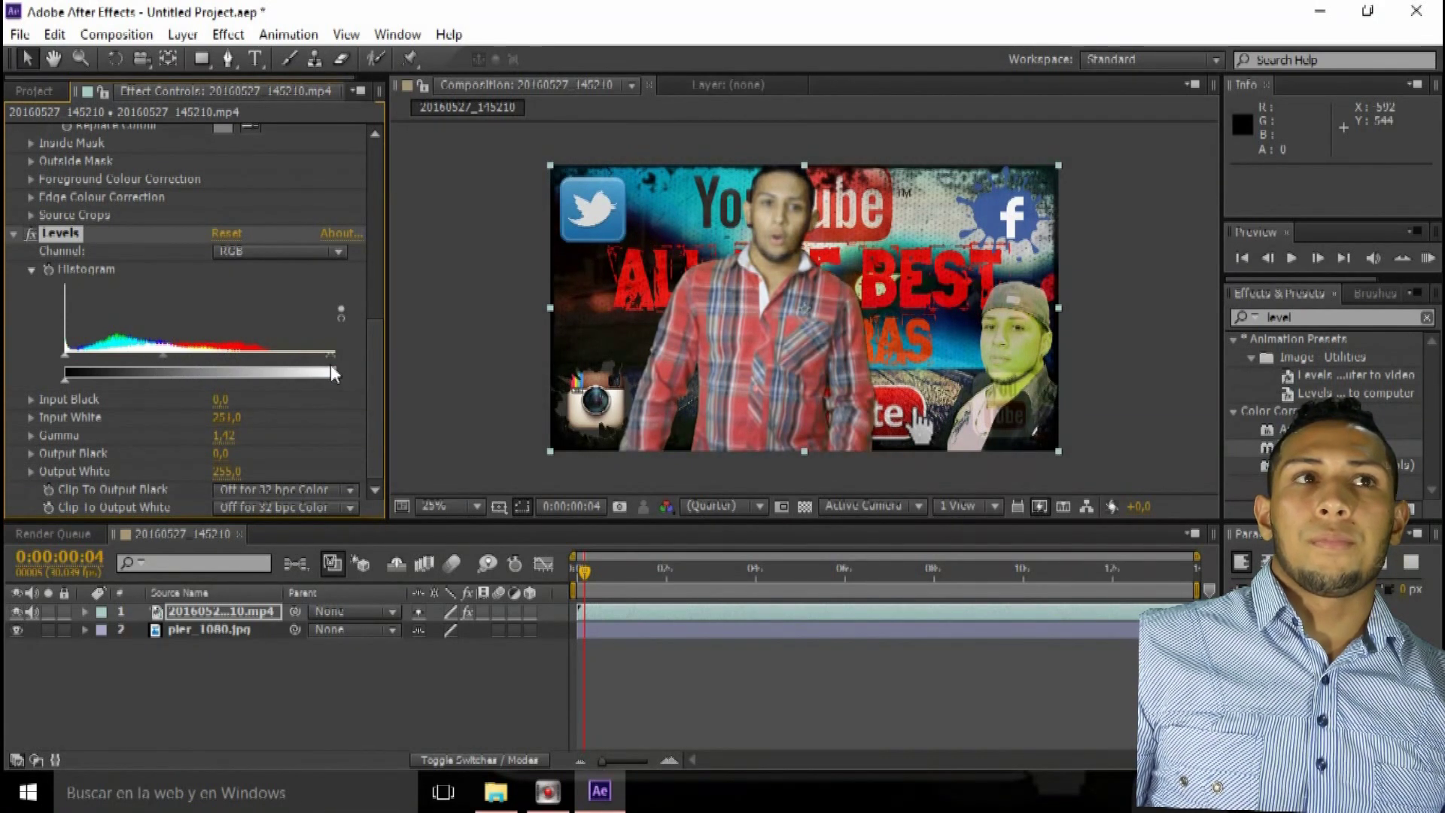
left_click_drag(71, 356, 218, 364)
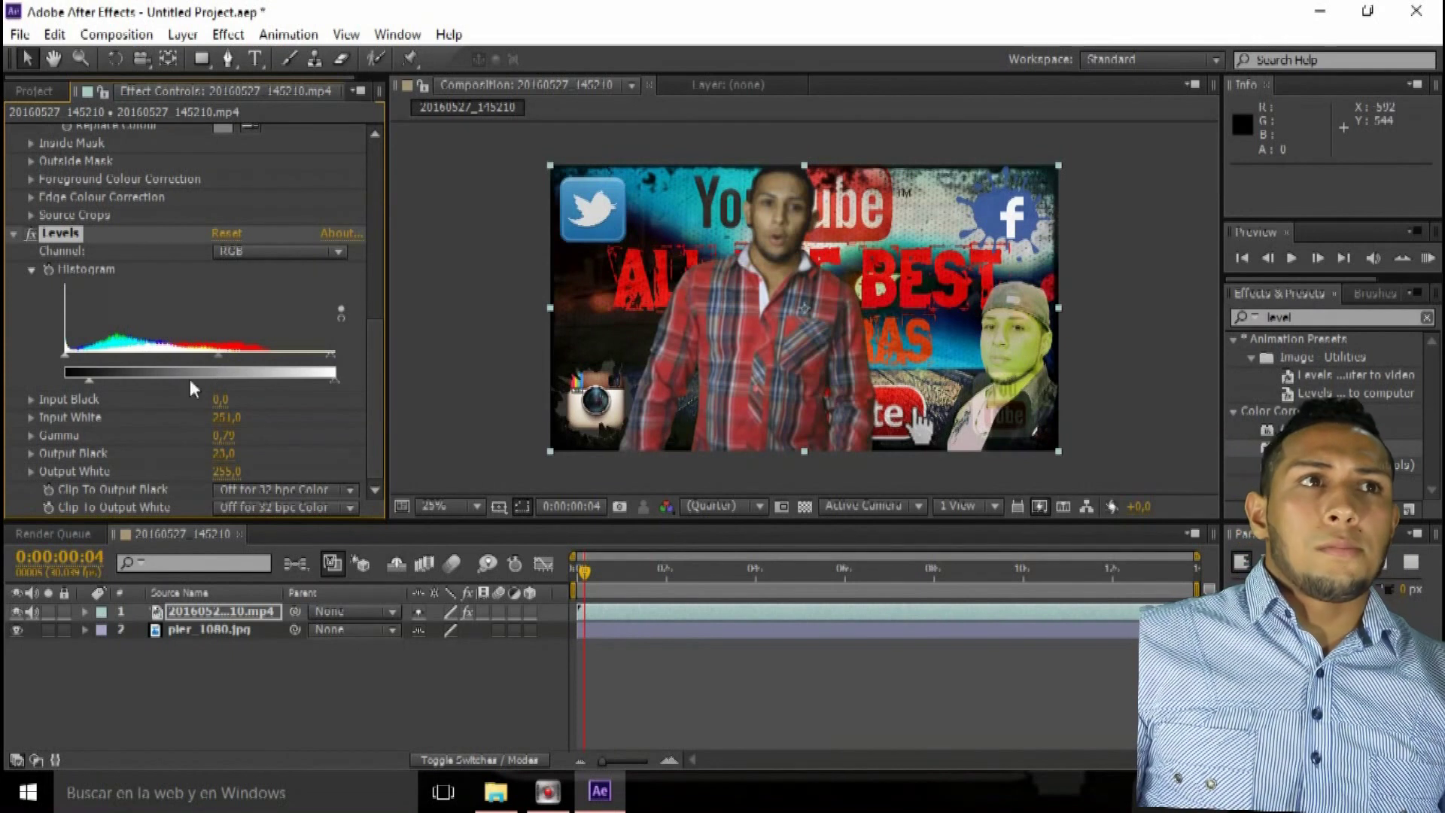
Set the Levels Input Black to 26 and Input White to 247, and raise Gamma to brighten the midtones
left_click_drag(68, 358, 92, 359)
left_click_drag(332, 354, 344, 390)
left_click_drag(273, 357, 317, 367)
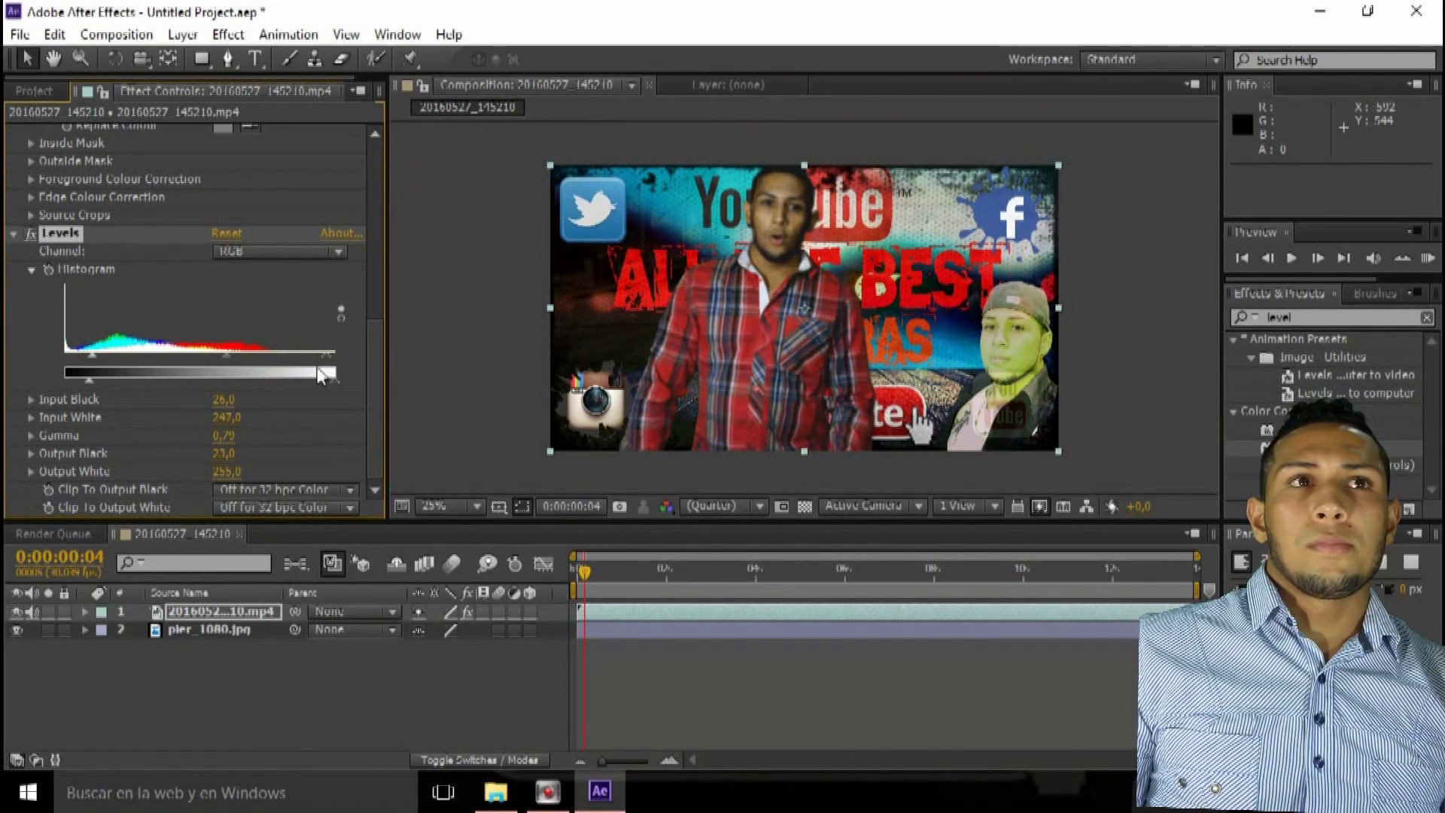
left_click_drag(229, 356, 185, 364)
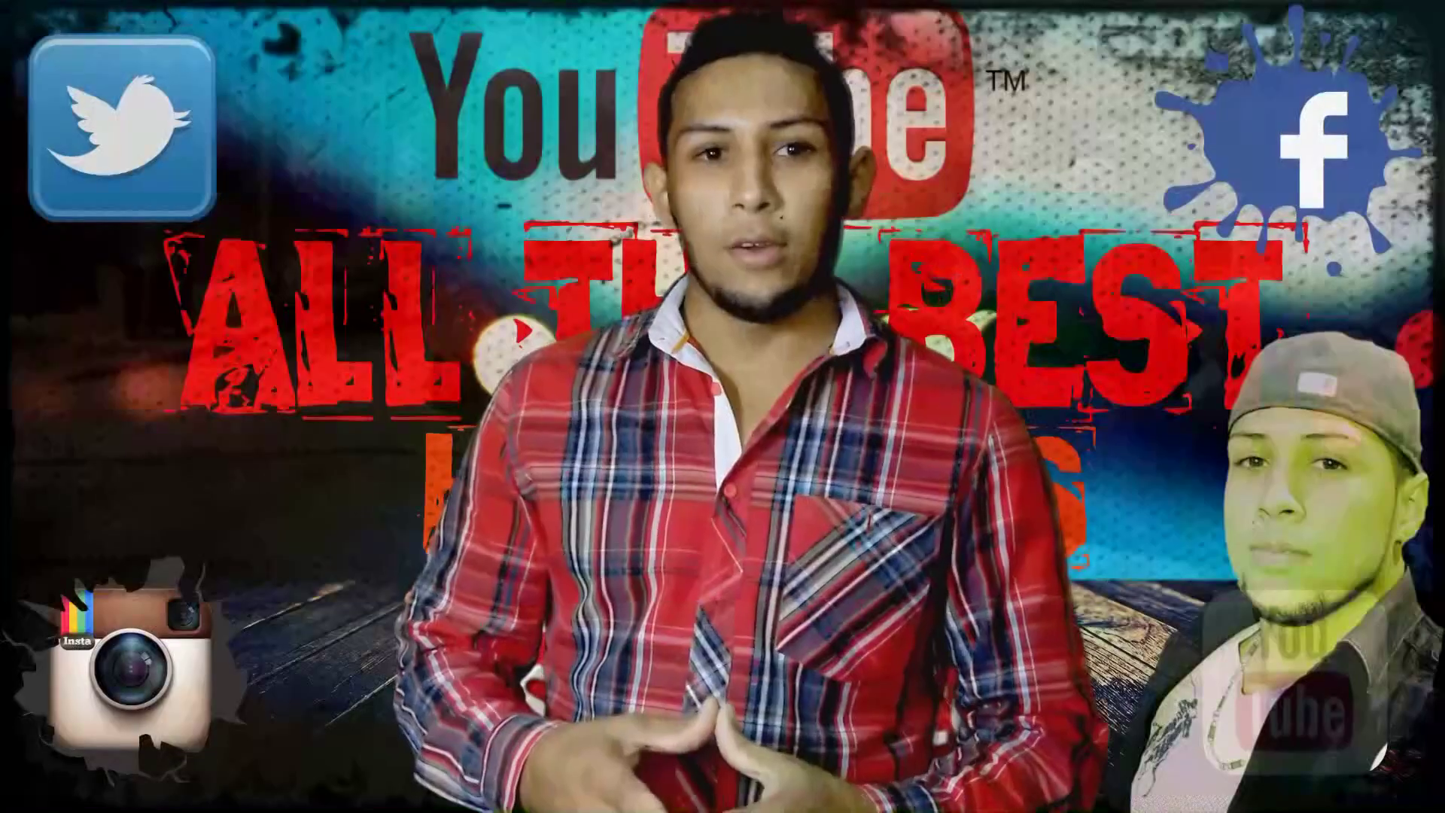